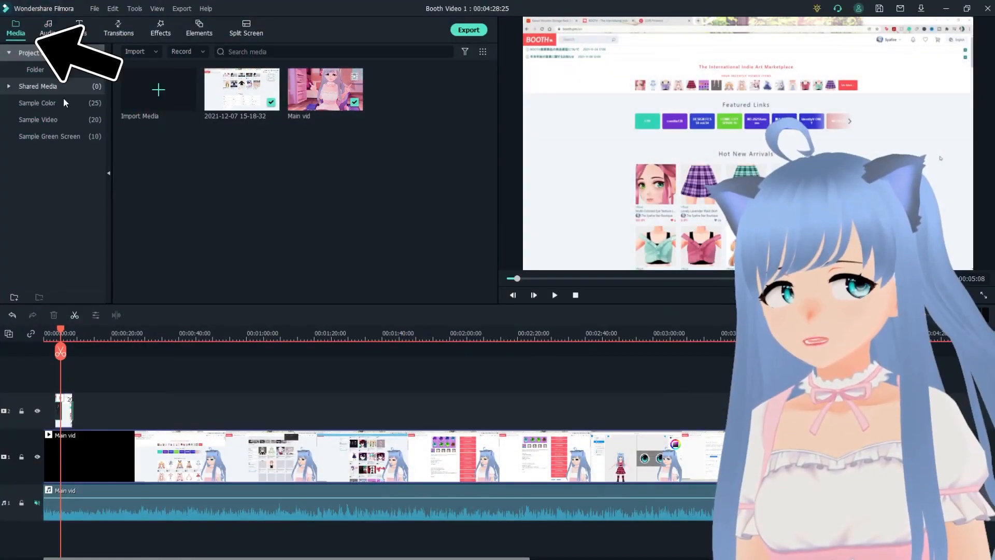
Add the Countdown 4 sample video to the second video track, keeping the 1920 x 1080 60fps project settings, and preview it
left_click(56, 119)
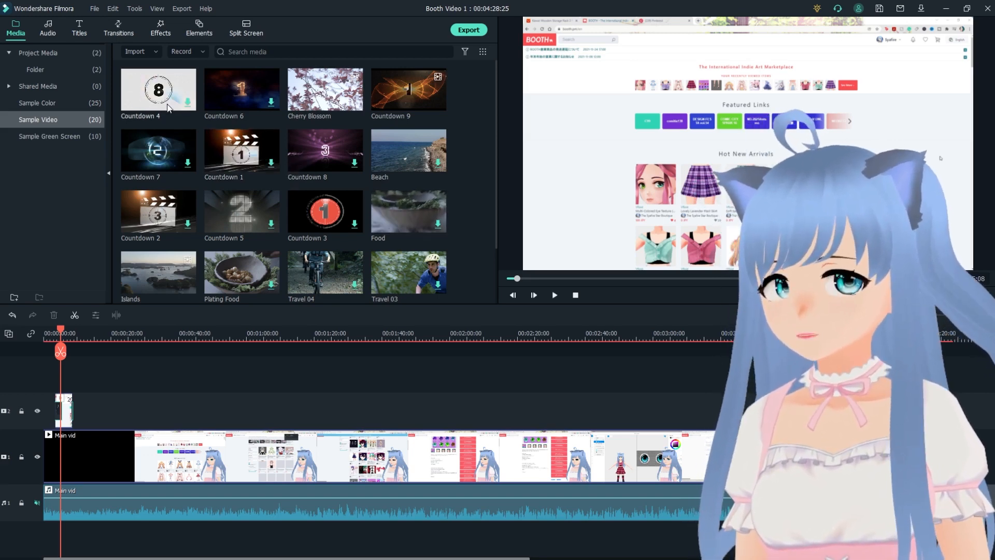
left_click_drag(163, 102, 156, 123)
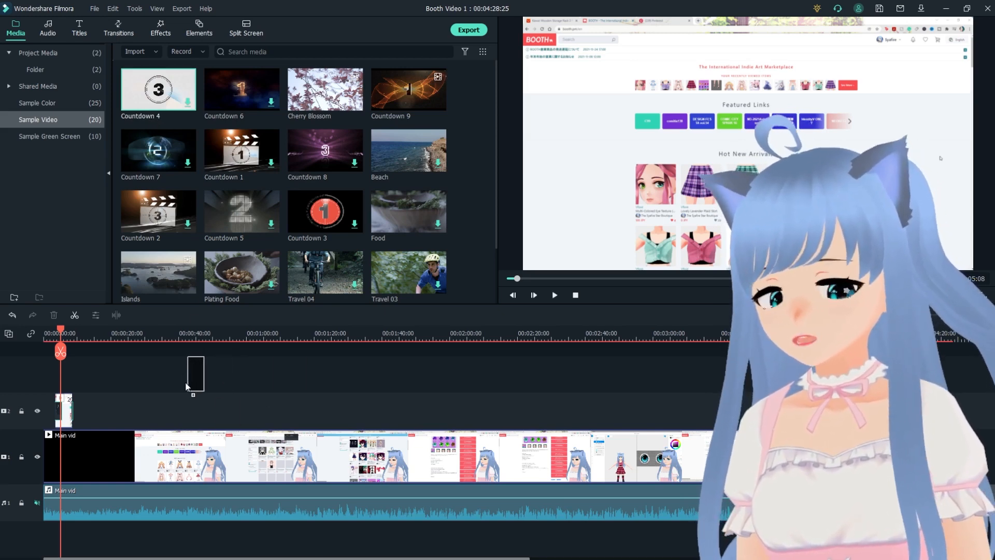
left_click_drag(155, 408, 153, 407)
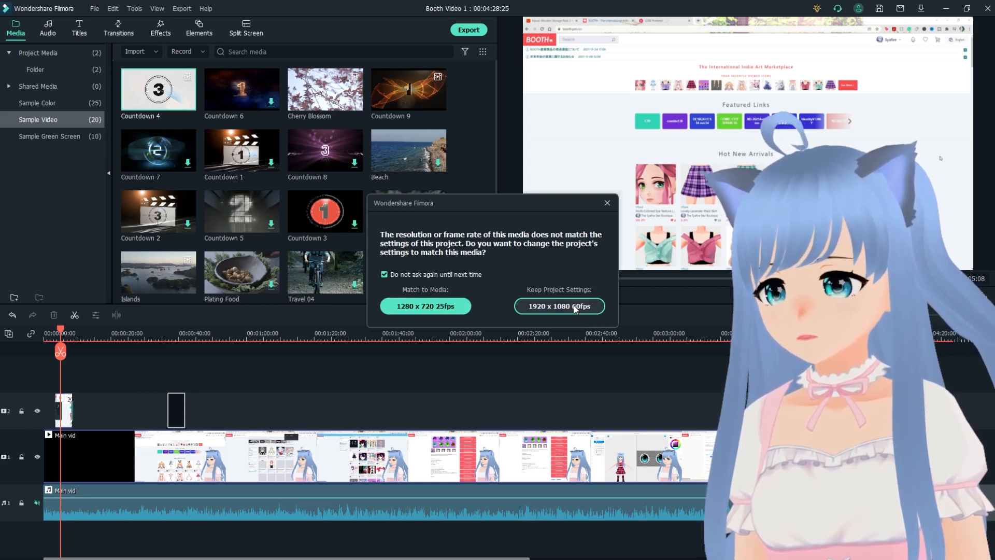
left_click(556, 307)
left_click(169, 338)
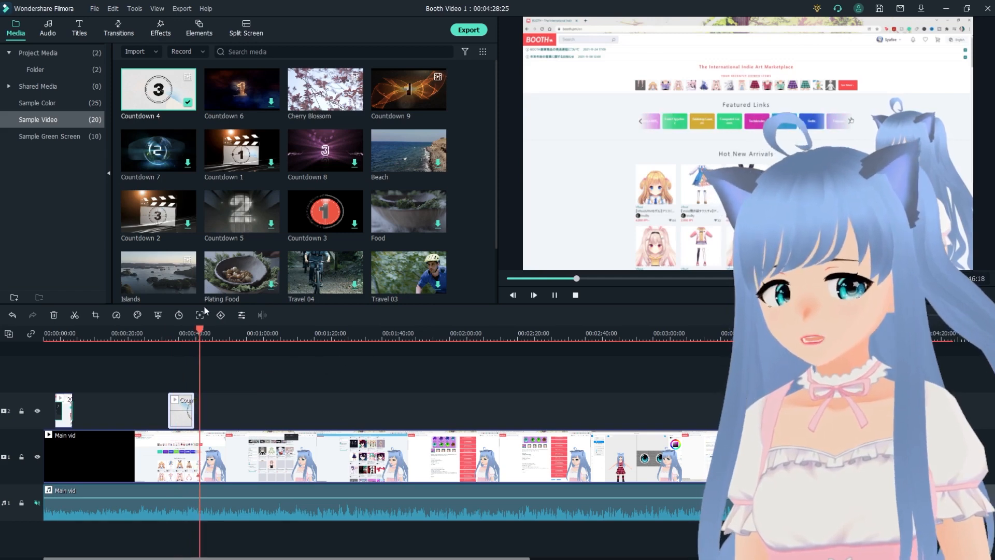
mouse_move(201, 330)
left_mouse_down()
mouse_move(181, 331)
mouse_move(191, 330)
left_mouse_up()
Add the Plating Food sample video to the second video track after the countdown clip and preview it
scroll(360, 253, "down", 3)
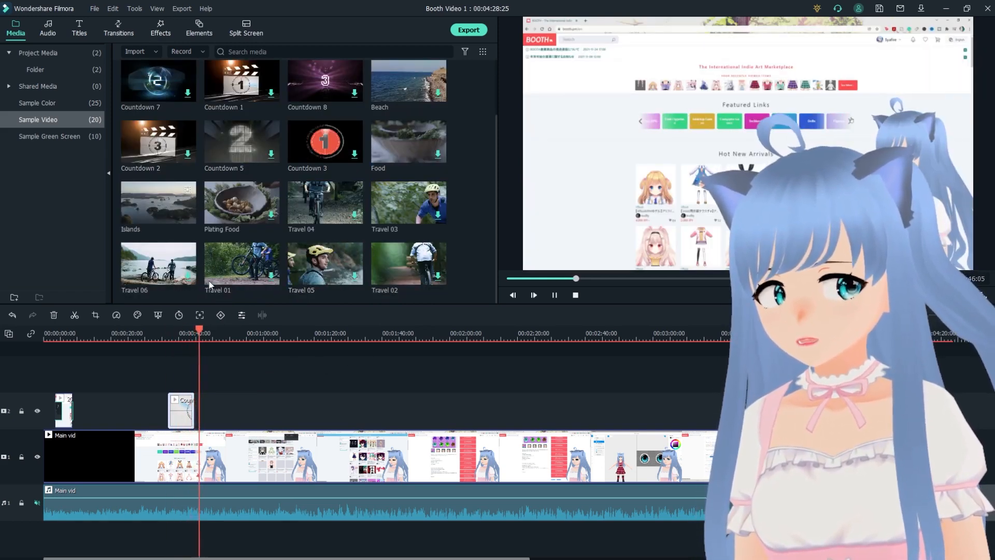
left_click(251, 210)
left_click_drag(249, 204, 228, 412)
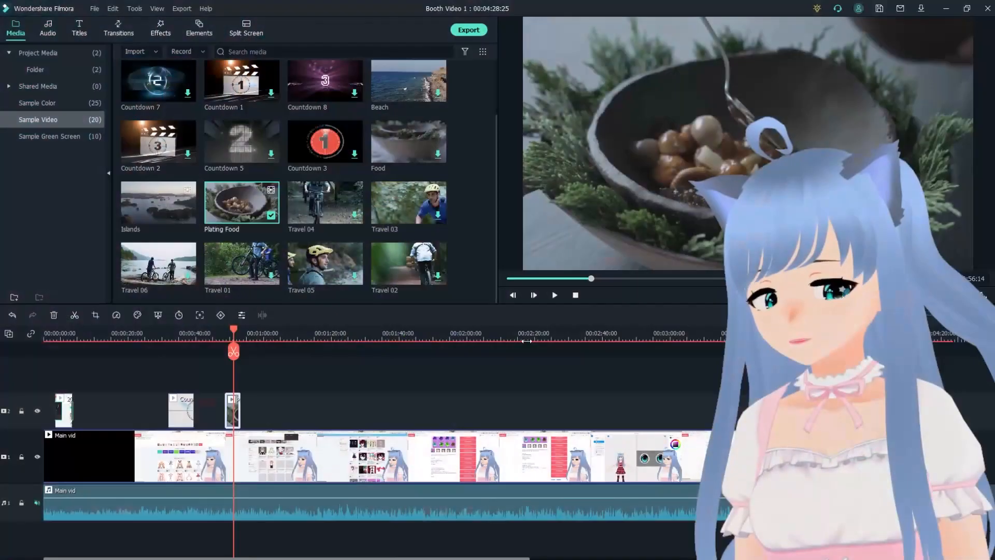
left_click_drag(236, 334, 224, 334)
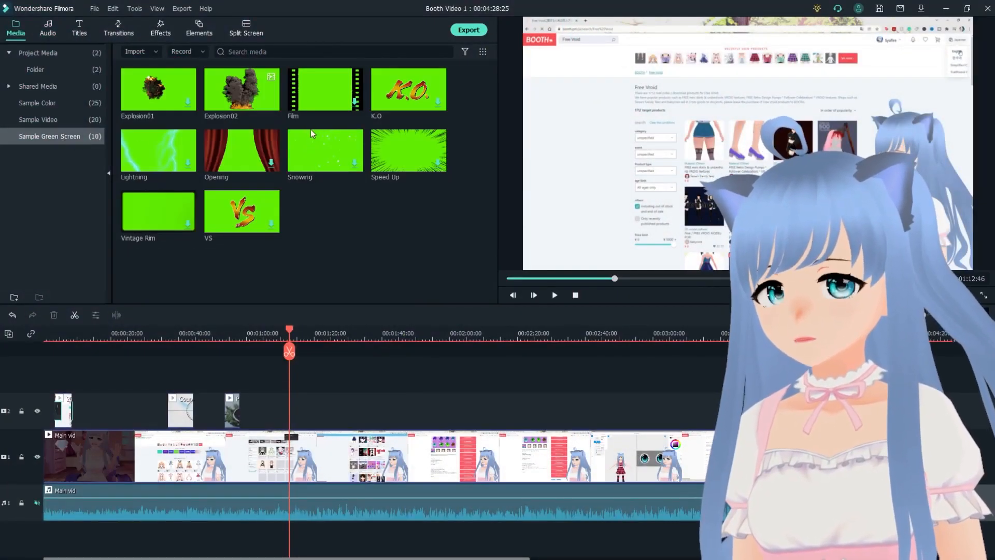
Add the Lightning sample green screen clip to the second video track after the food clip and scrub to a lightning strike
mouse_move(227, 107)
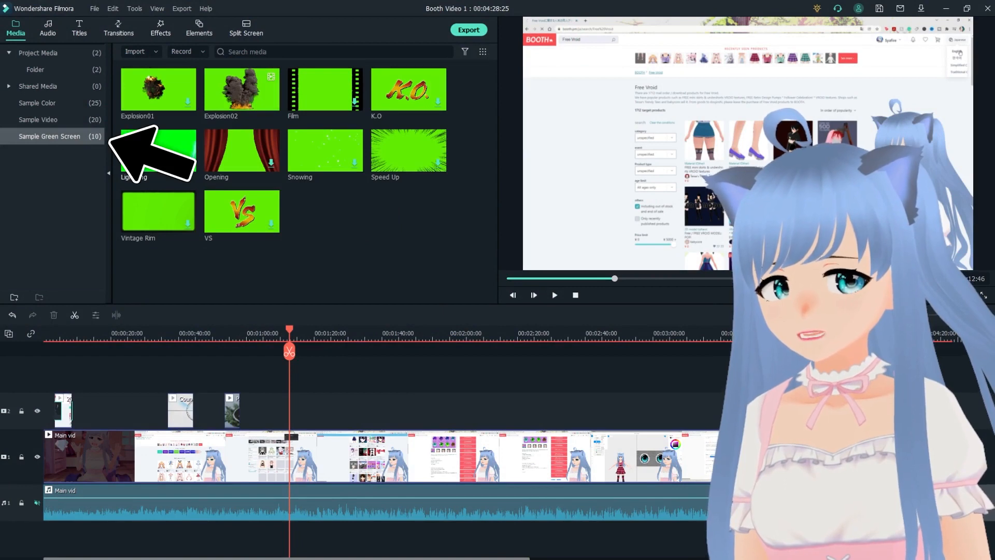
left_click_drag(165, 150, 308, 407)
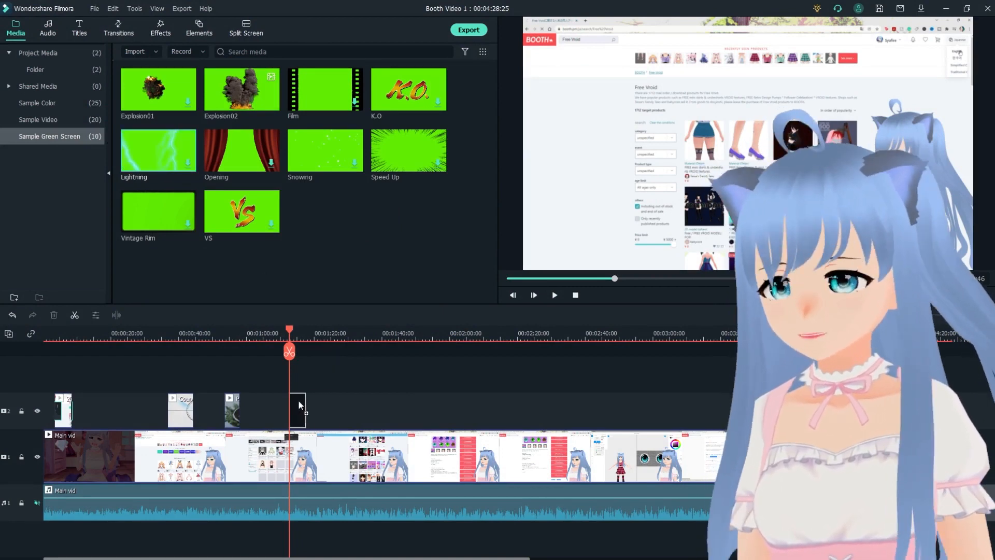
left_click_drag(300, 402, 301, 404)
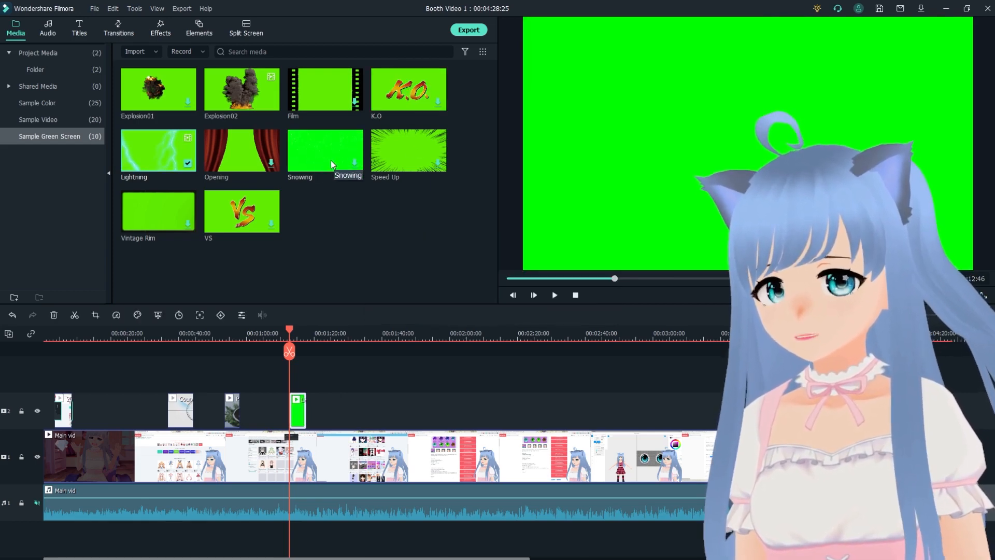
mouse_move(289, 351)
left_mouse_down()
mouse_move(300, 351)
mouse_move(291, 350)
left_mouse_up()
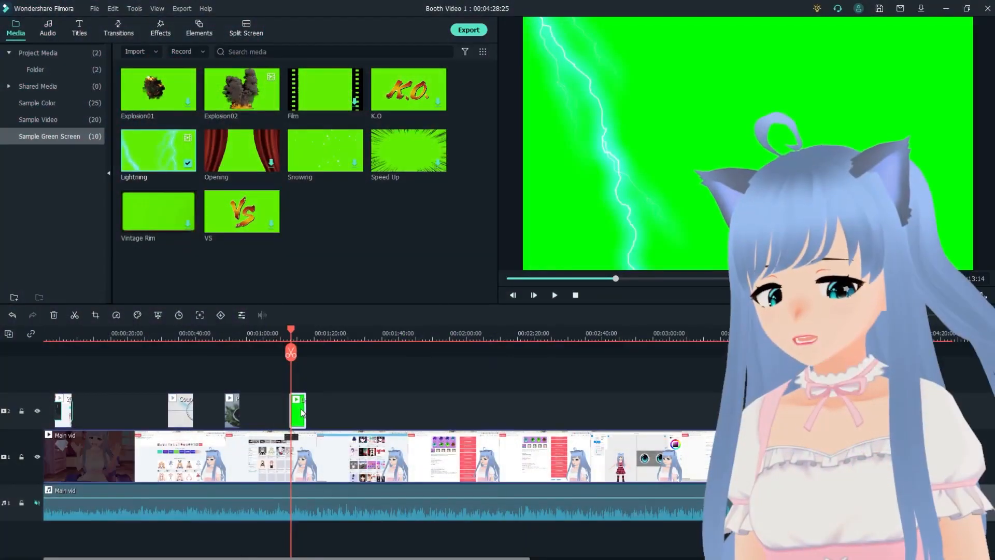
Enable Chroma Key on the Lightning clip to remove its green background, play it back and accept the setting
double_click(298, 411)
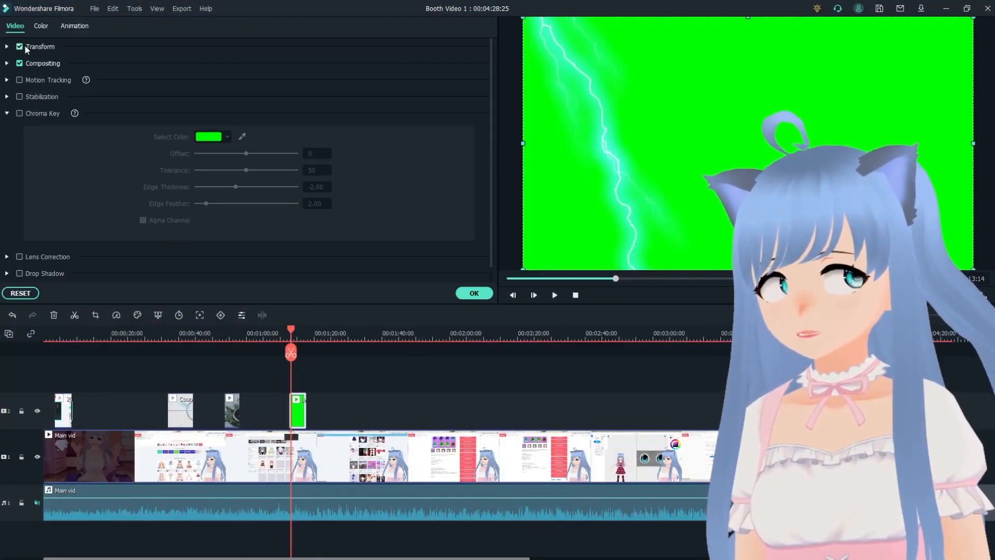
left_click(43, 113)
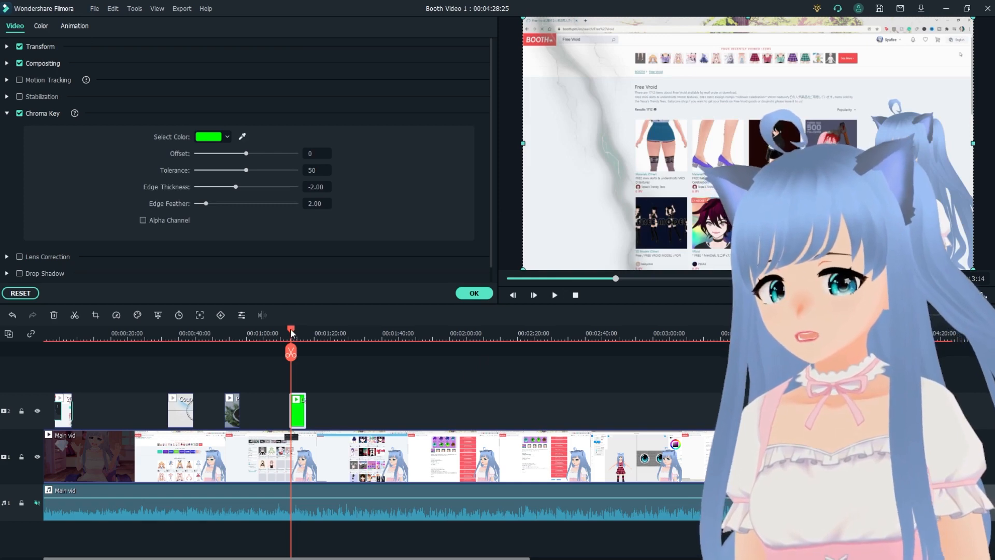
key("space")
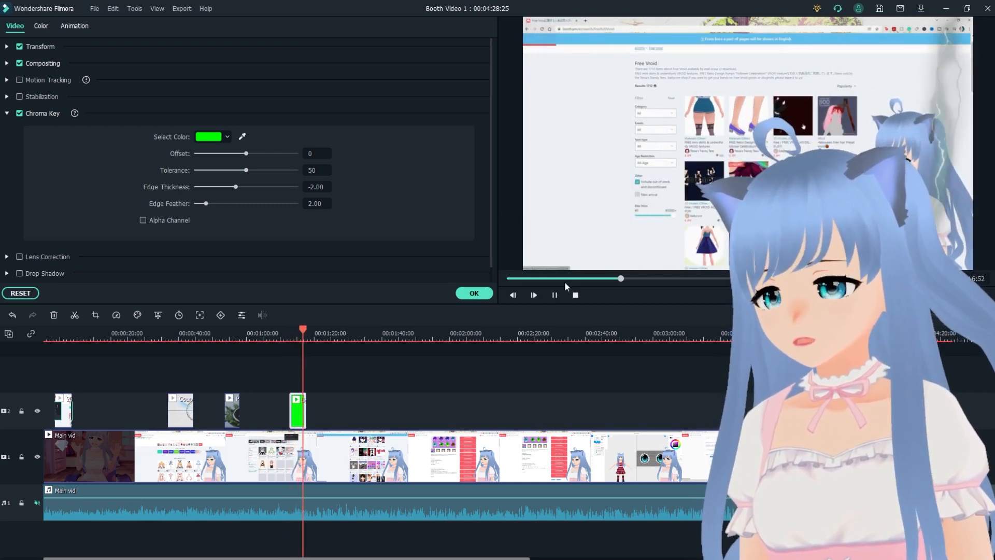
left_click(473, 292)
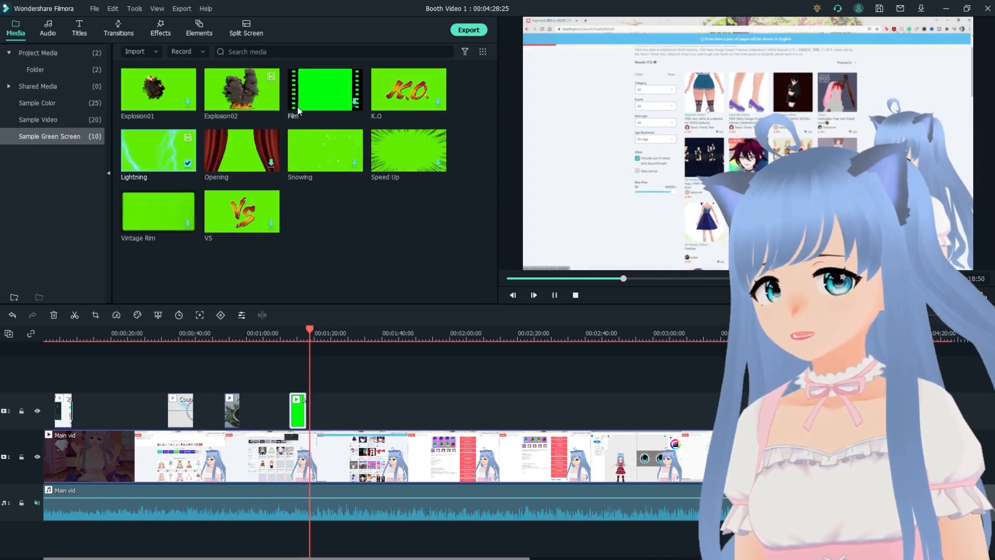
Add the Explosion02 green screen clip after the Lightning clip, enable Chroma Key on it and play the result
left_click_drag(242, 89, 343, 410)
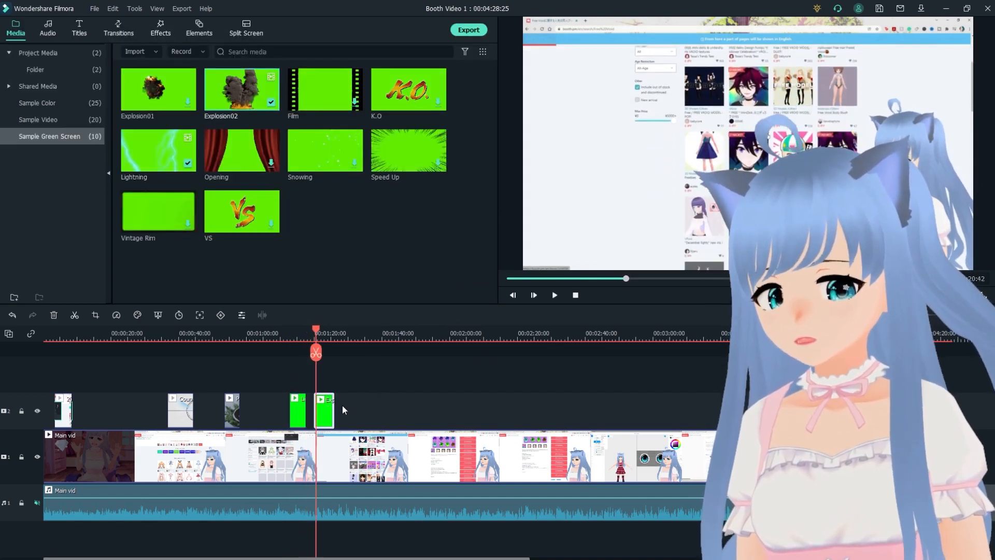
double_click(325, 409)
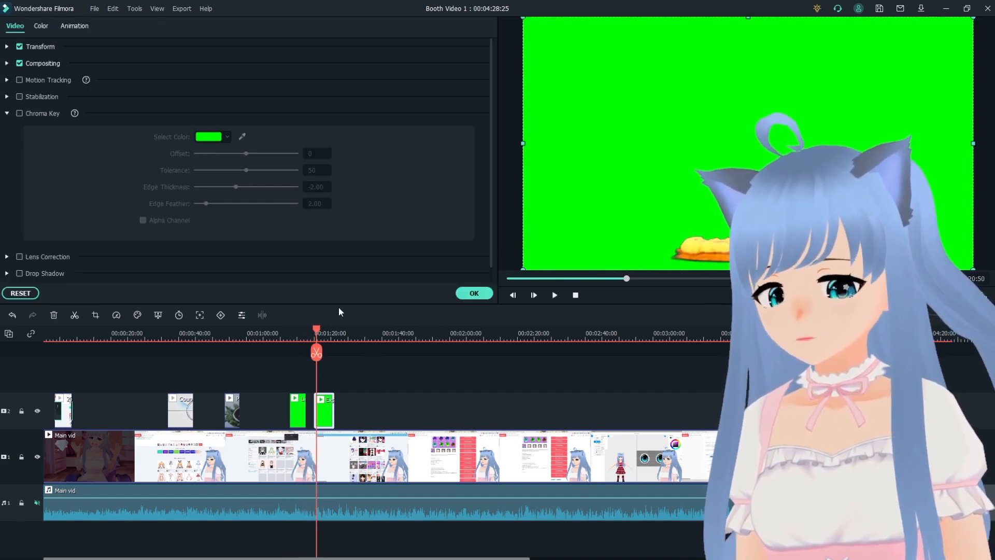
left_click(20, 113)
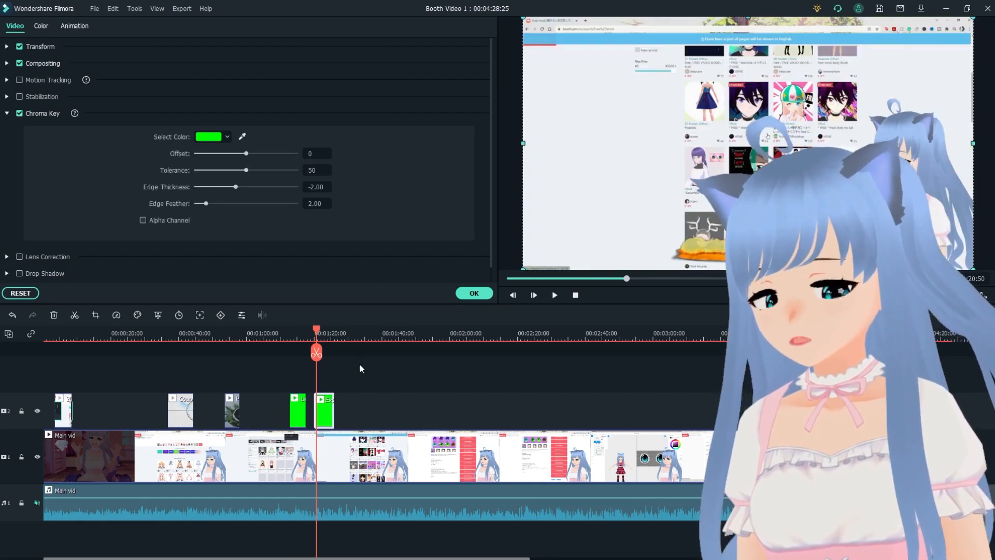
key("space")
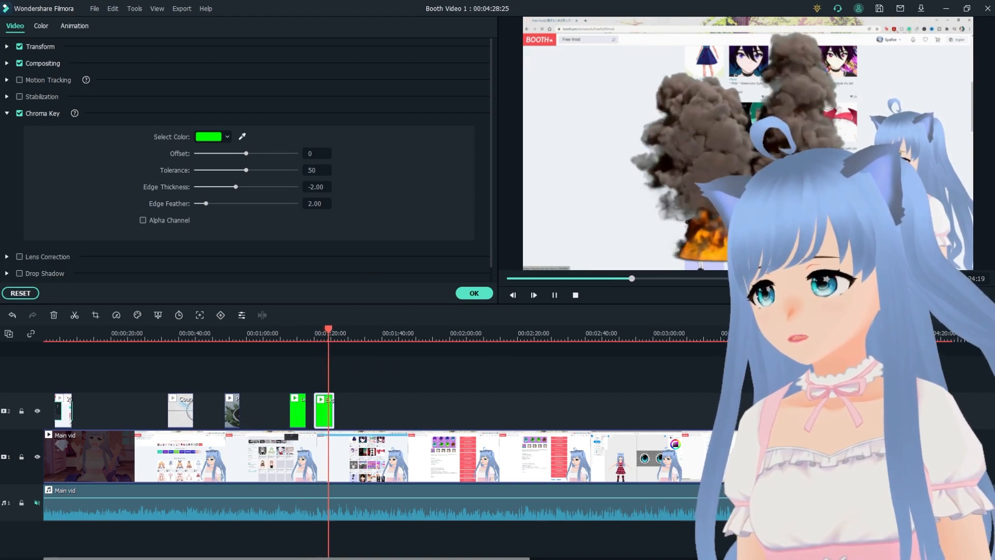
key("space")
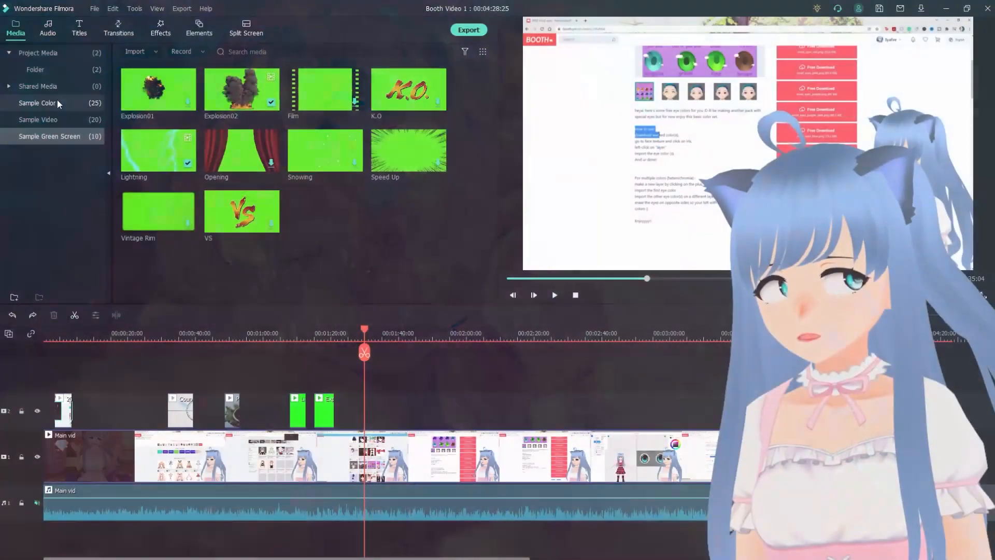
Add the Checkboard sample color to the second video track after the explosion clip and preview it
left_click(54, 102)
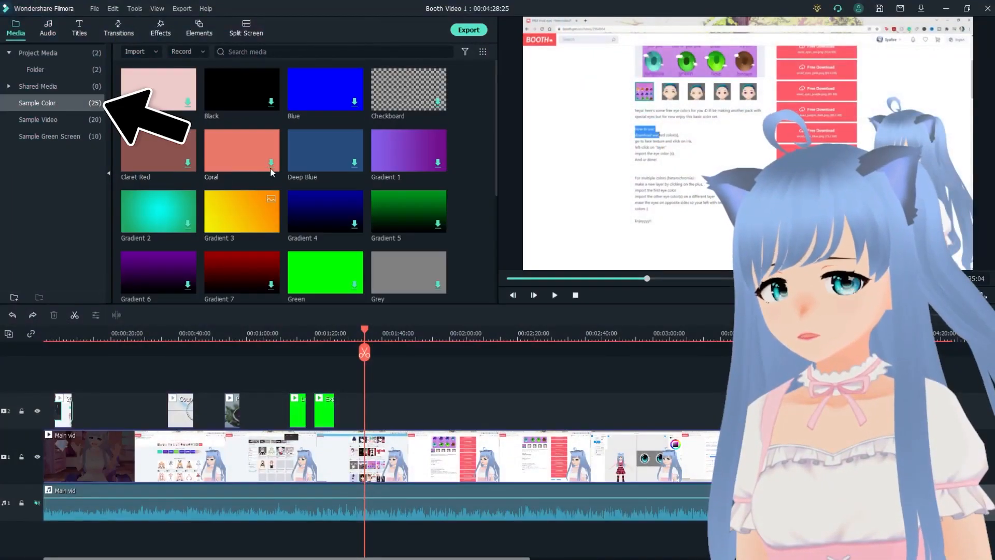
left_click_drag(408, 89, 384, 397)
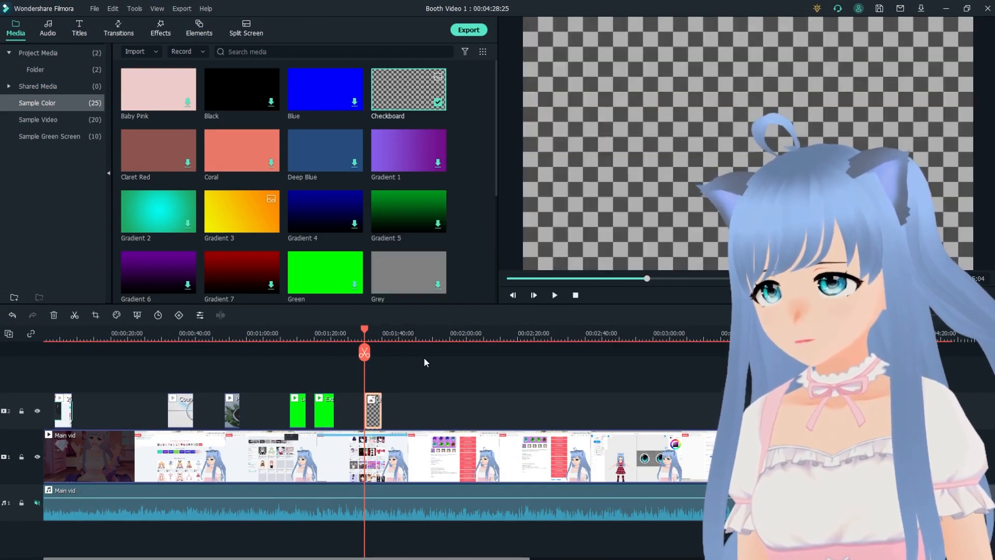
left_click_drag(364, 330, 368, 330)
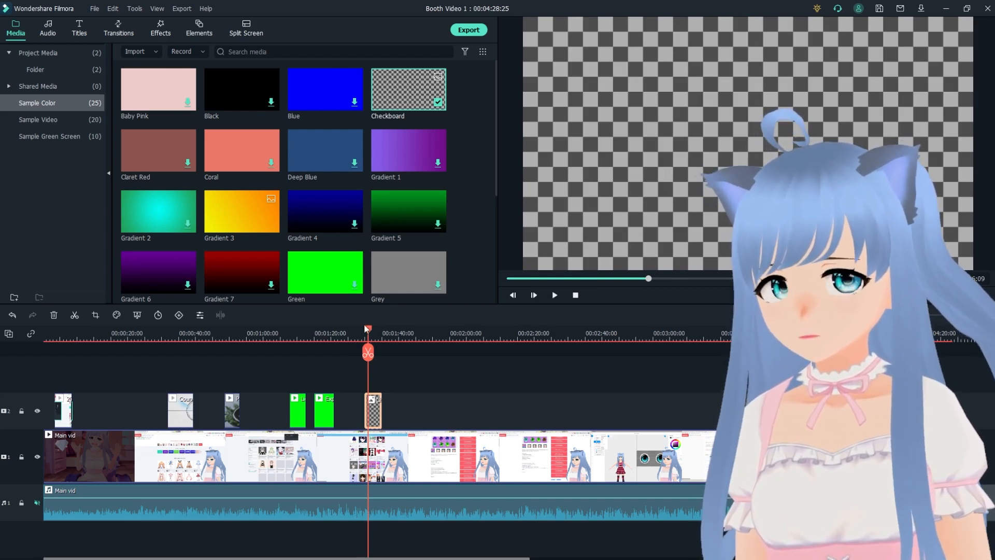
Place the Default Title on a new track above the checkerboard clip and insert the Title 2 template in front of it
left_click(79, 28)
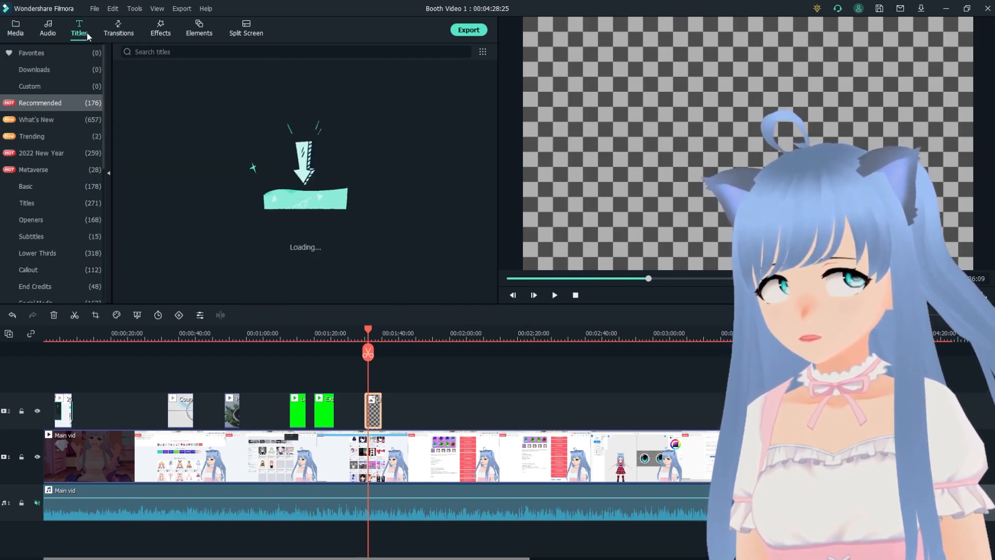
mouse_move(247, 94)
left_mouse_down()
mouse_move(387, 412)
mouse_move(368, 375)
left_mouse_up()
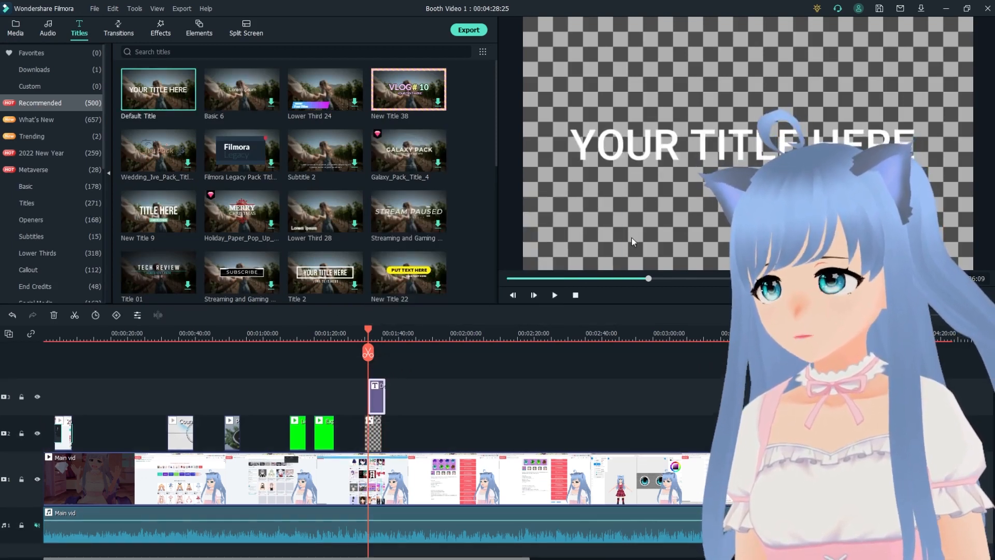
left_click_drag(366, 332, 375, 330)
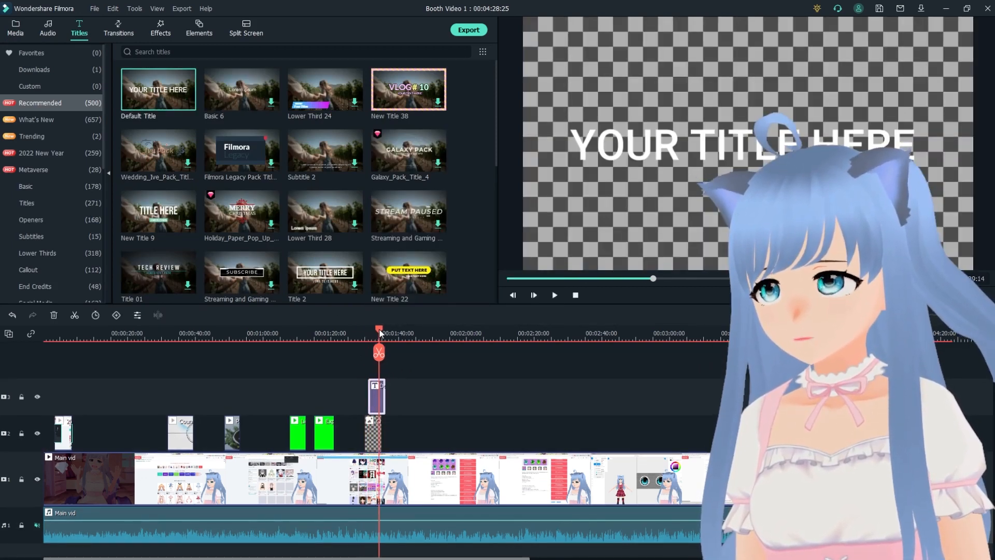
left_click_drag(325, 273, 371, 394)
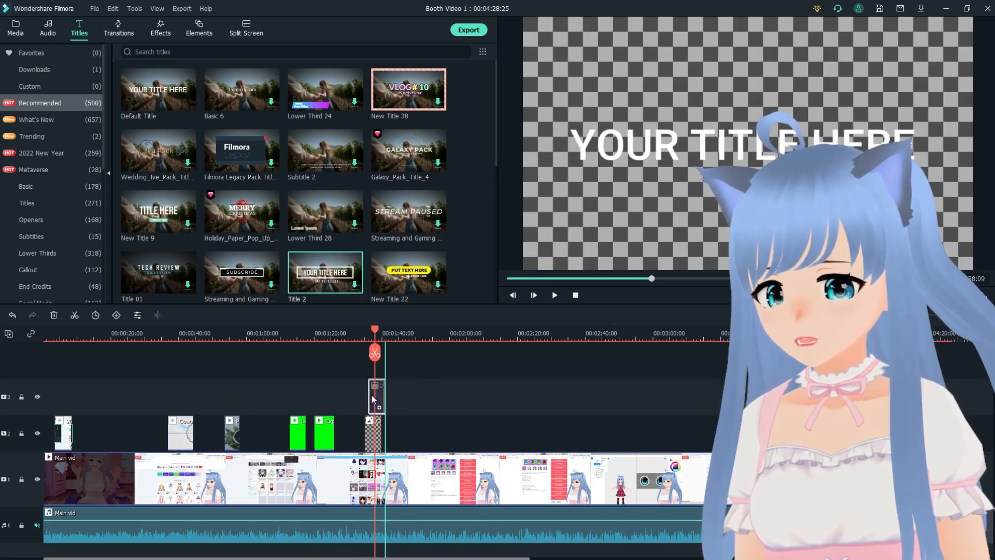
mouse_move(375, 329)
left_mouse_down()
mouse_move(367, 330)
mouse_move(384, 330)
left_mouse_up()
Insert the Yellow Cream sample color as a background, with Title 2 on the track directly above it, and play the result
left_click(20, 29)
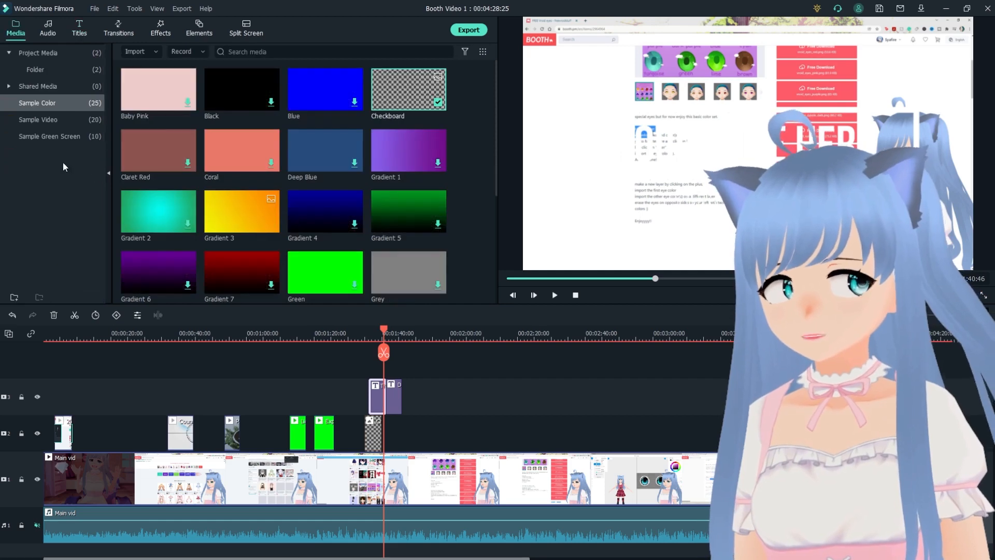
scroll(423, 233, "down", 5)
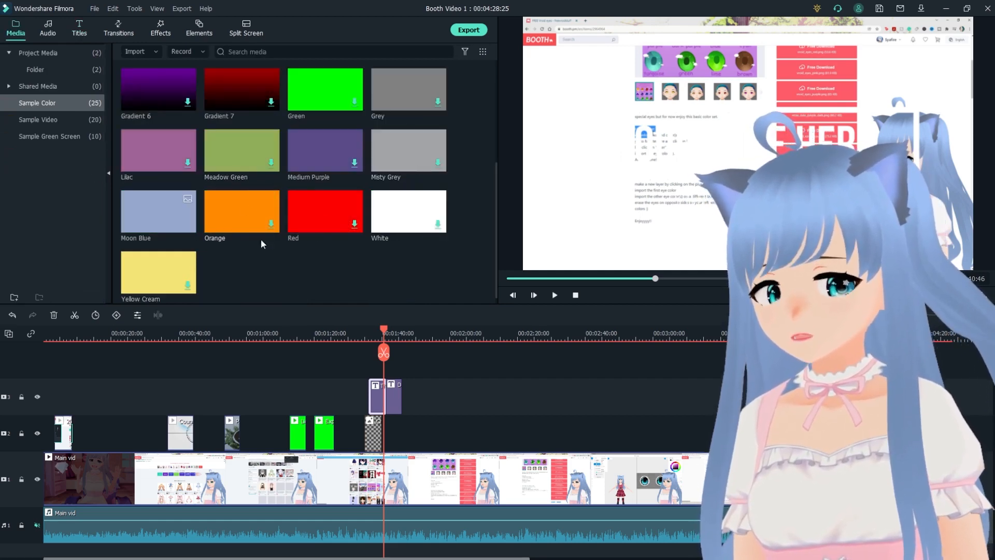
left_click_drag(169, 269, 374, 393)
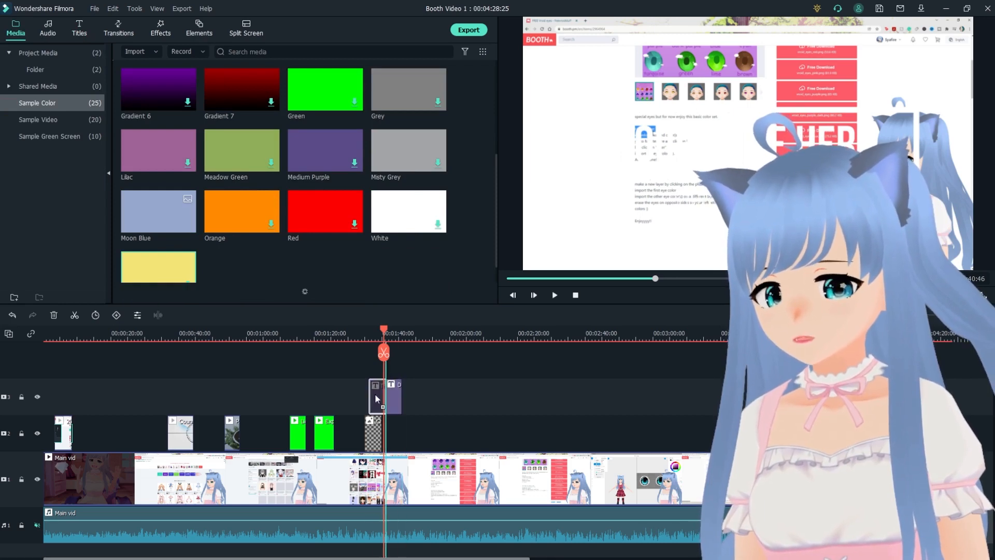
left_click_drag(395, 398, 378, 365)
mouse_move(368, 330)
left_mouse_down()
mouse_move(389, 332)
mouse_move(366, 335)
mouse_move(373, 328)
left_mouse_up()
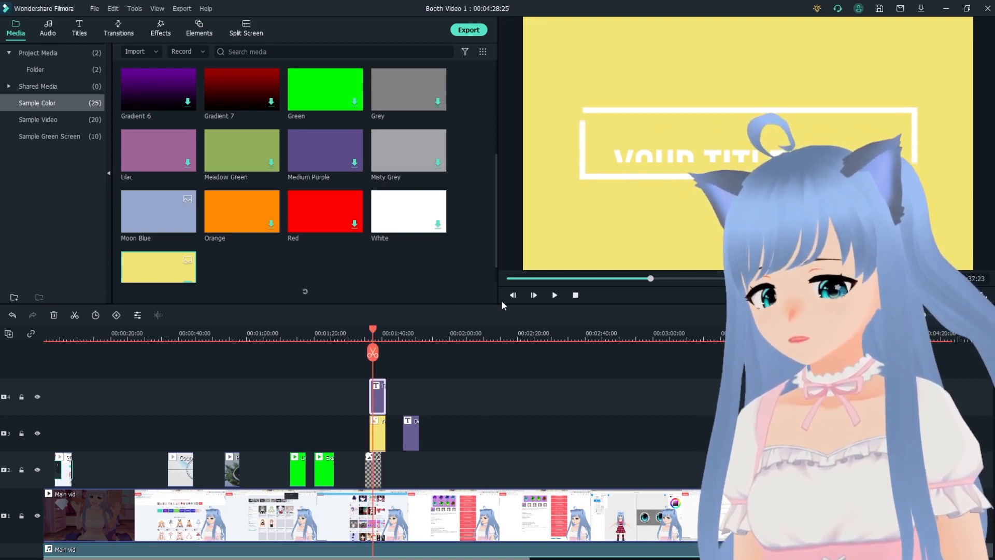
key("space")
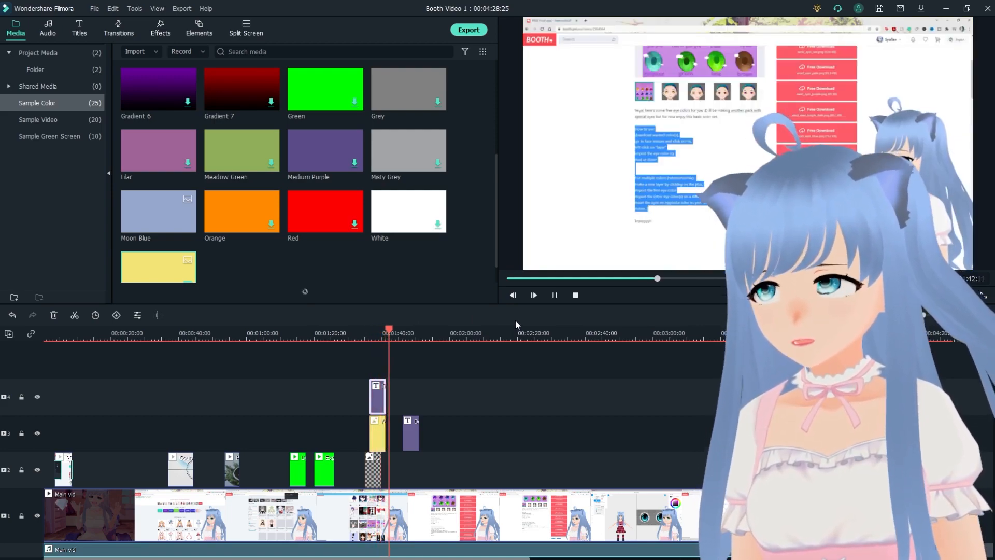
key("space")
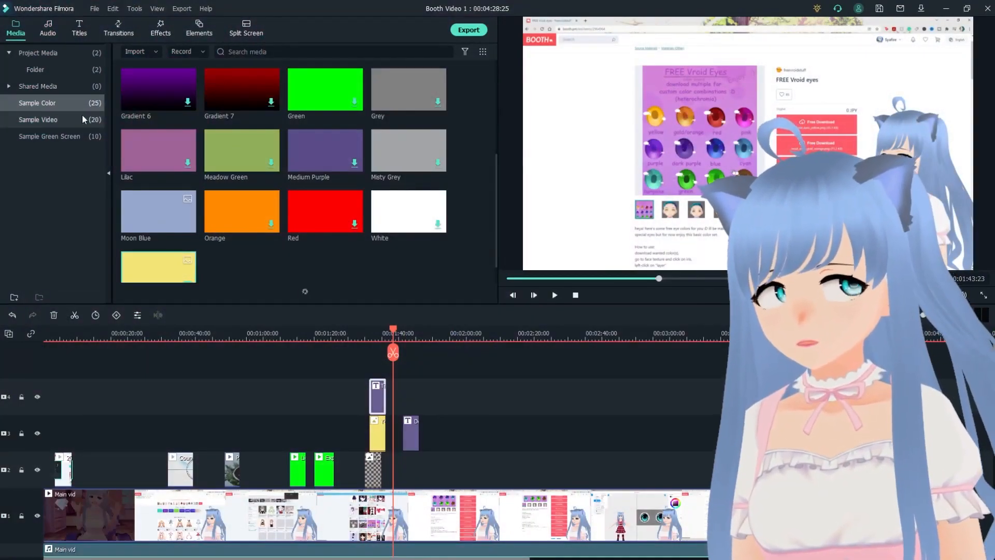
Add the Fairy Chimes sound effect to a second audio track, starting under the yellow background clip, and play it with the title
left_click(48, 32)
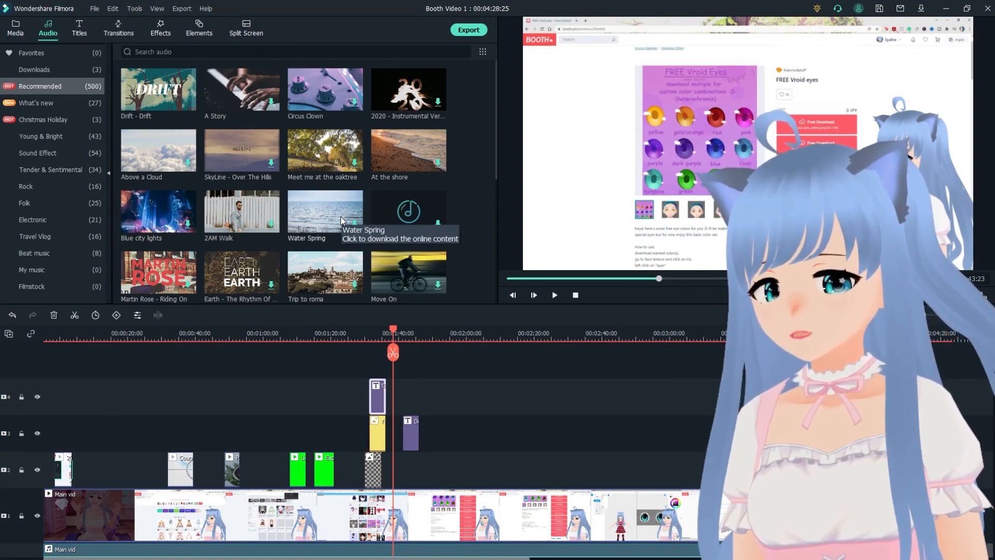
scroll(257, 172, "down", 5)
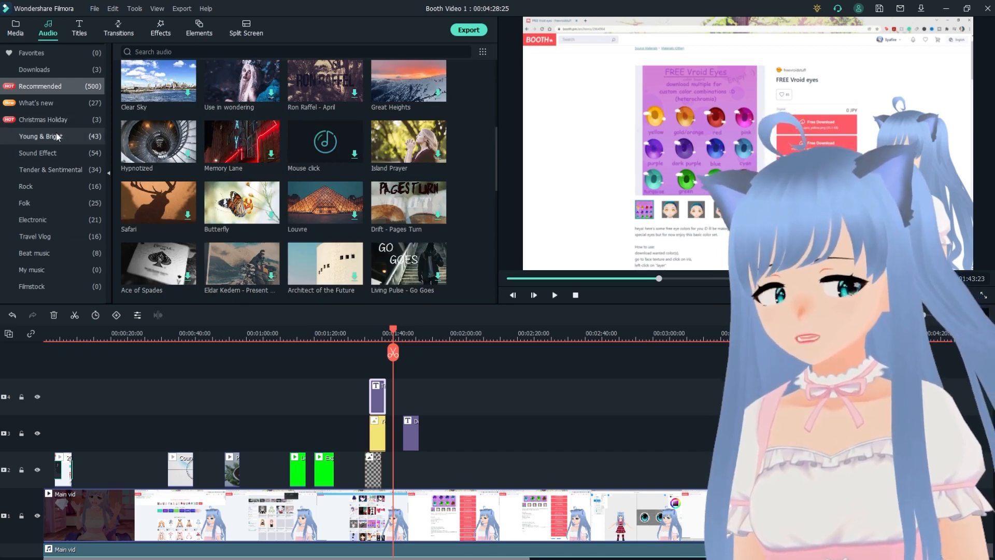
left_click(45, 154)
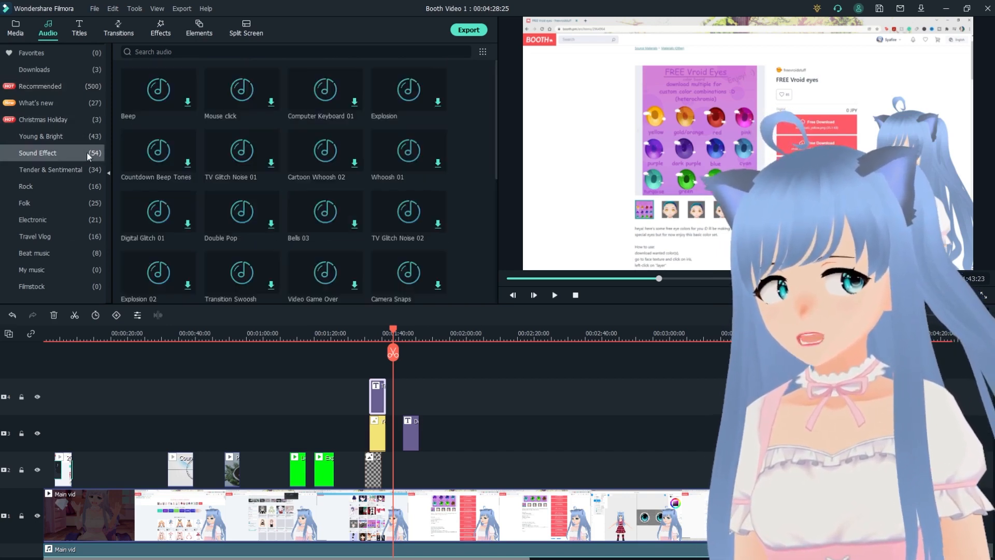
scroll(317, 216, "down", 3)
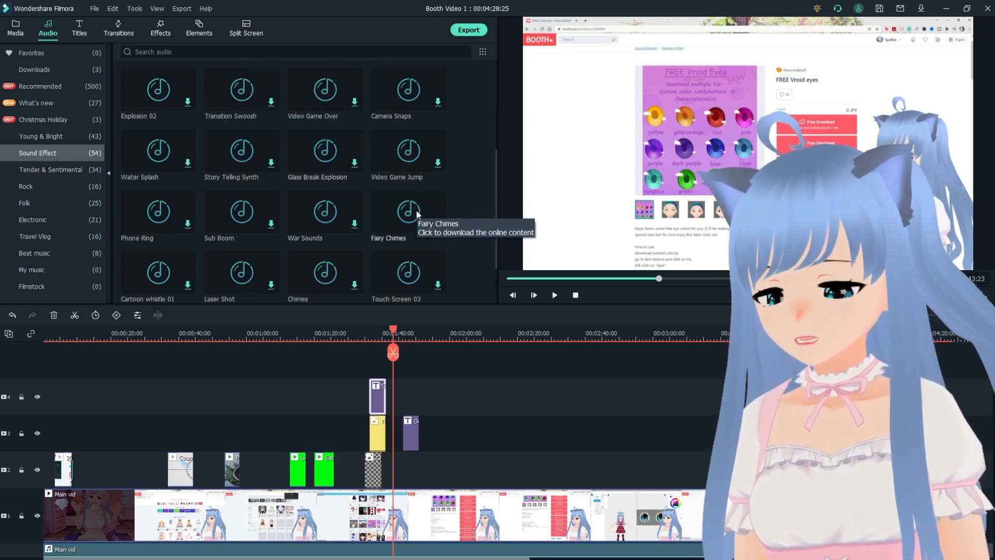
left_click_drag(415, 212, 422, 272)
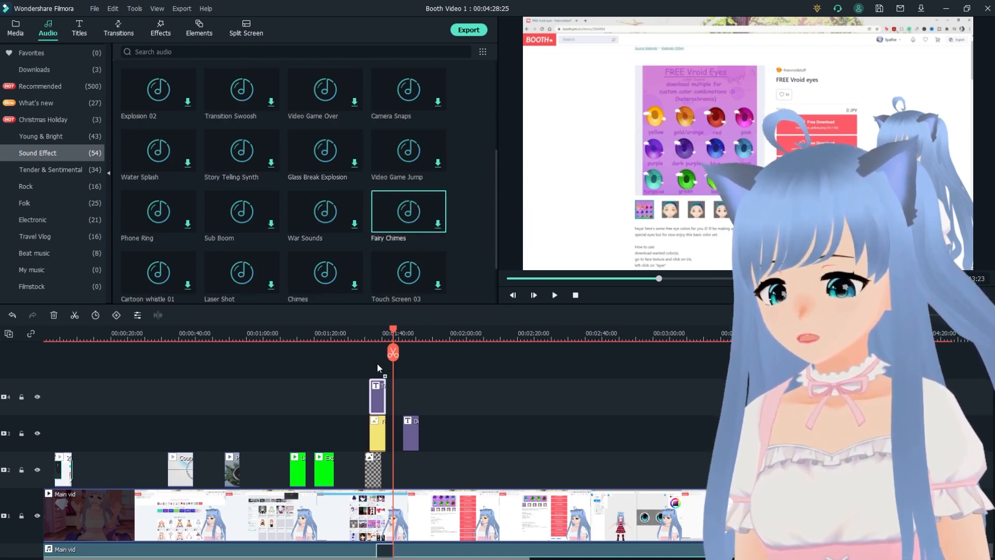
left_click_drag(377, 368, 377, 368)
left_click_drag(993, 412, 993, 547)
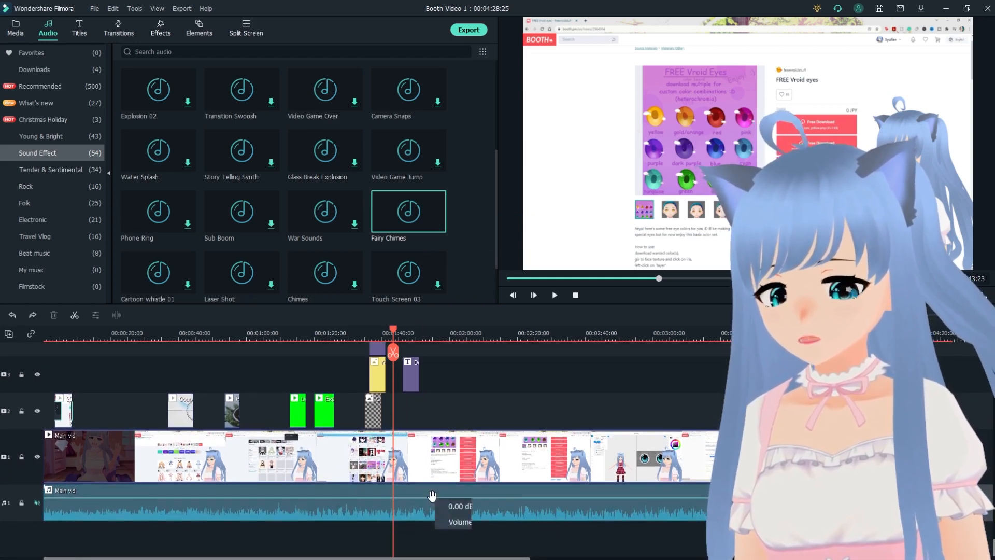
left_click_drag(409, 217, 374, 539)
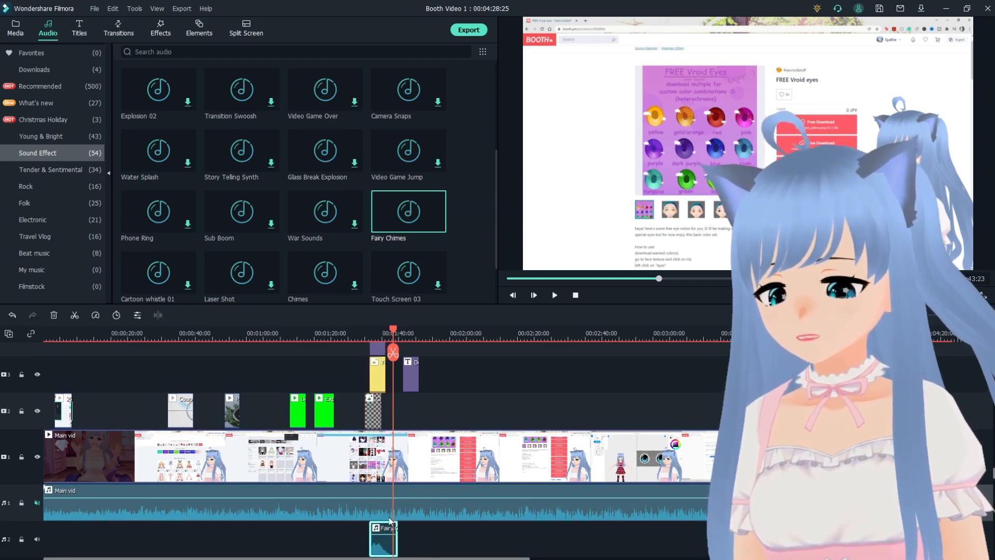
left_click(371, 330)
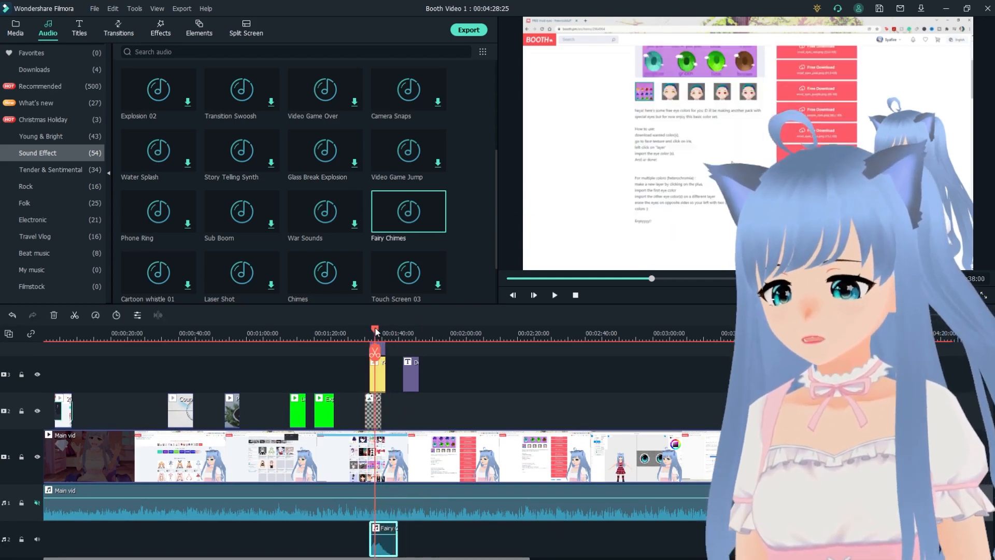
key("space")
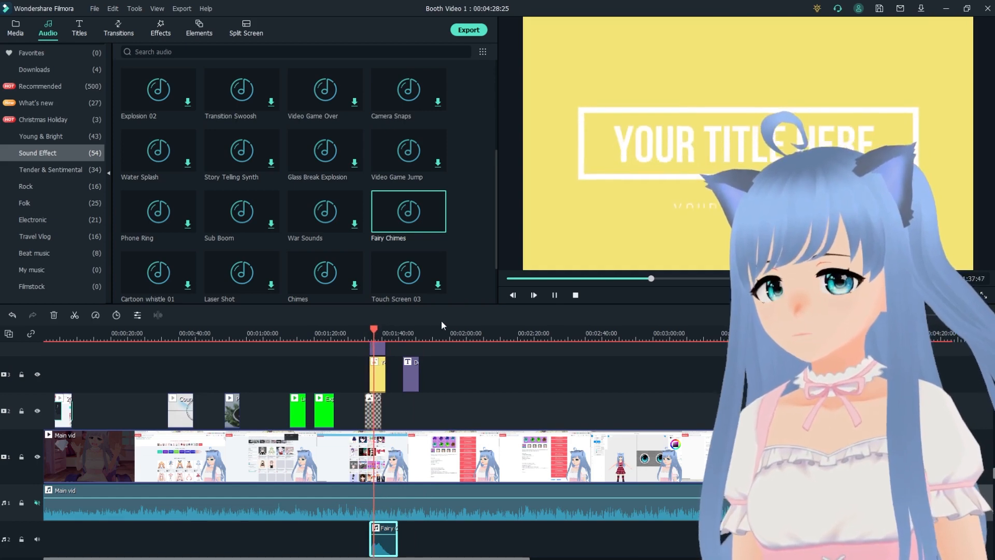
Insert the Glass Break Explosion and Video Game Jump sound effects in front of Fairy Chimes on the second audio track and play them
left_click_drag(319, 174, 373, 539)
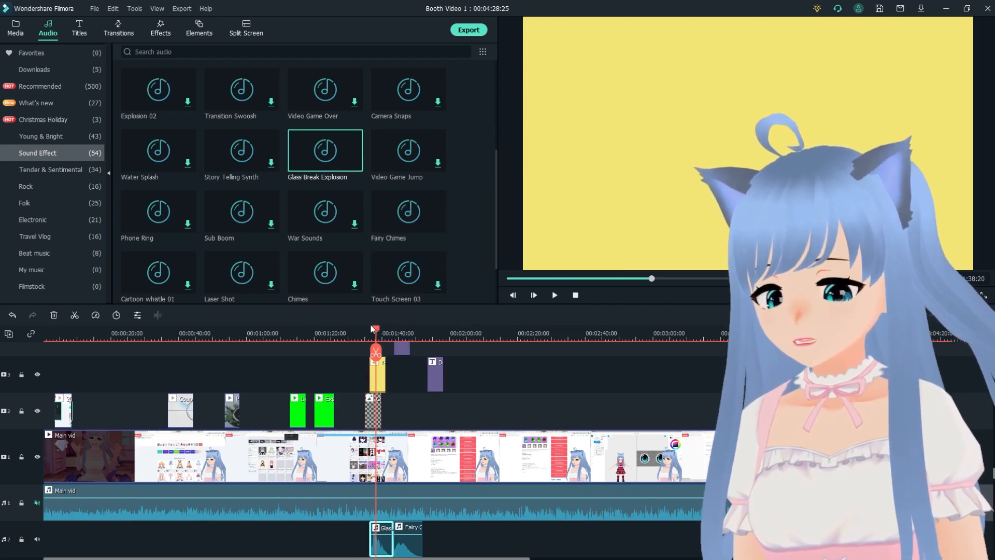
left_click_drag(408, 152, 371, 539)
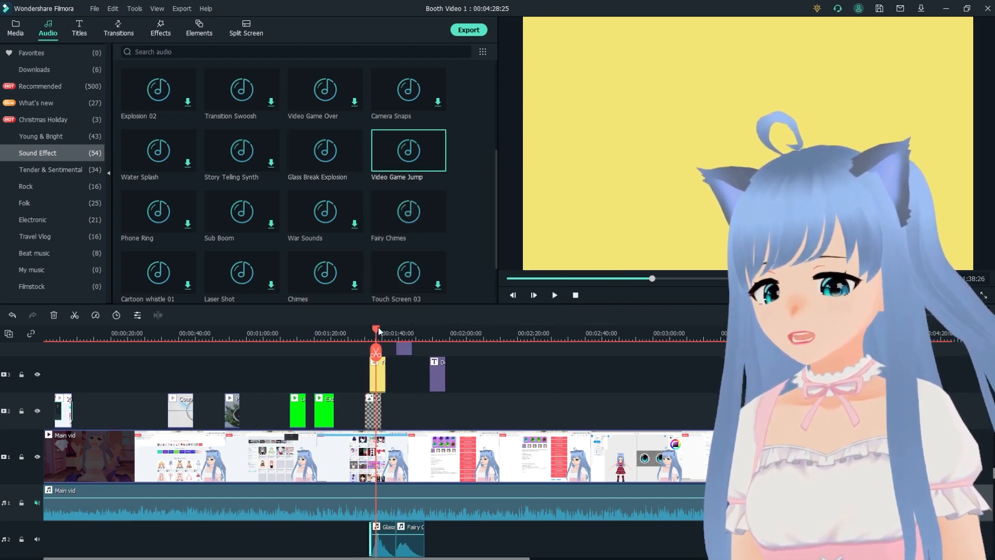
left_click_drag(377, 328, 368, 329)
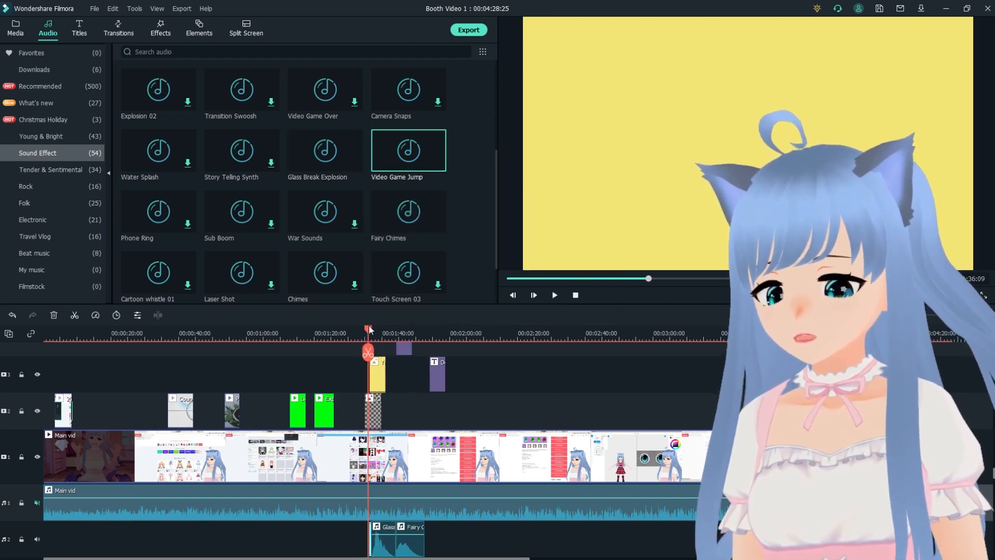
key("space")
key("space")
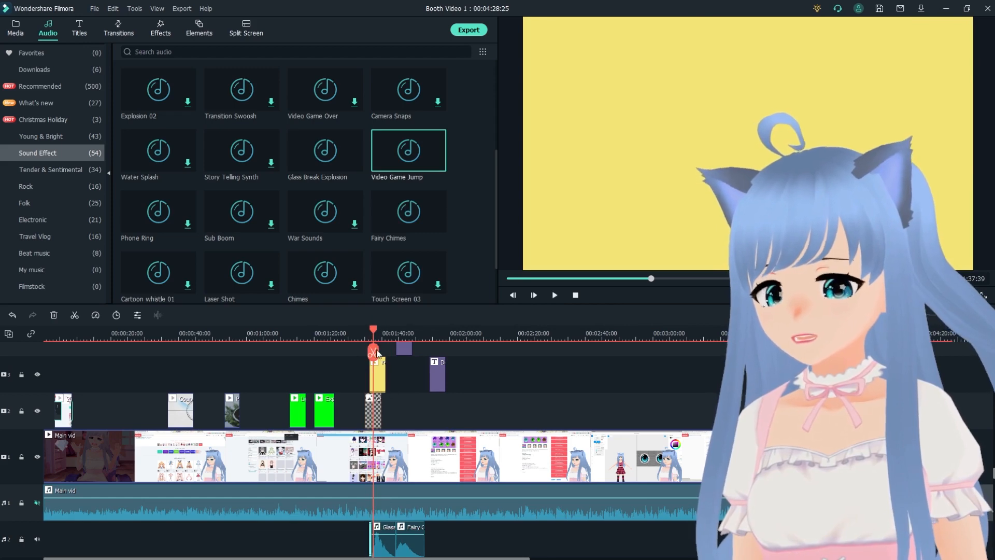
left_click(368, 333)
key("space")
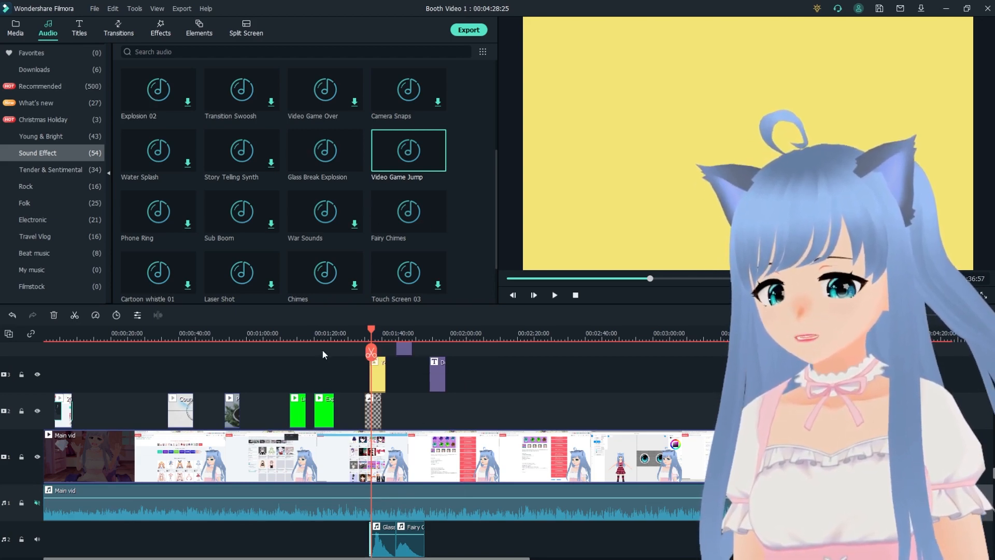
Add the Explosion 02 sound effect to the second audio track beneath the explosion green screen clip and play them together
left_click_drag(151, 95, 319, 541)
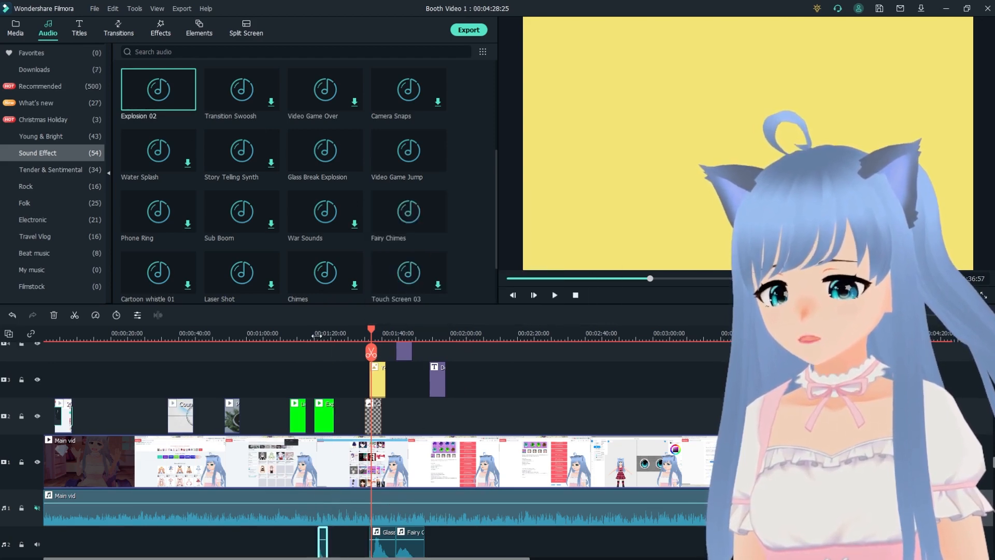
left_click(310, 328)
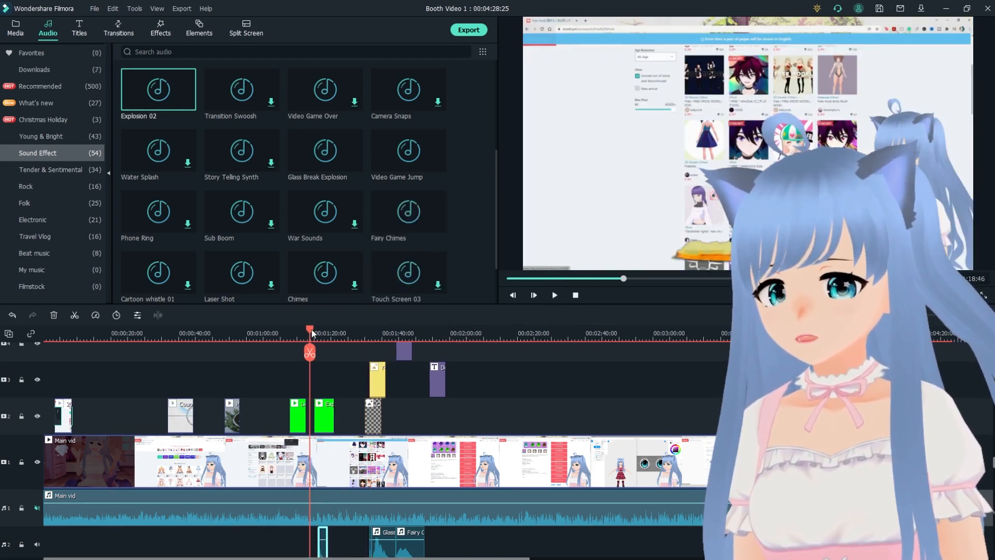
key("space")
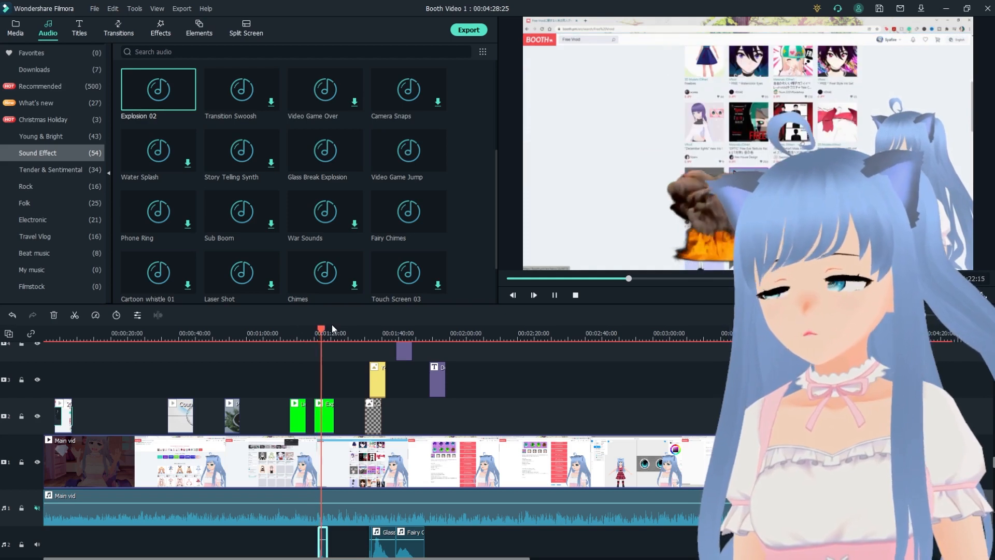
key("space")
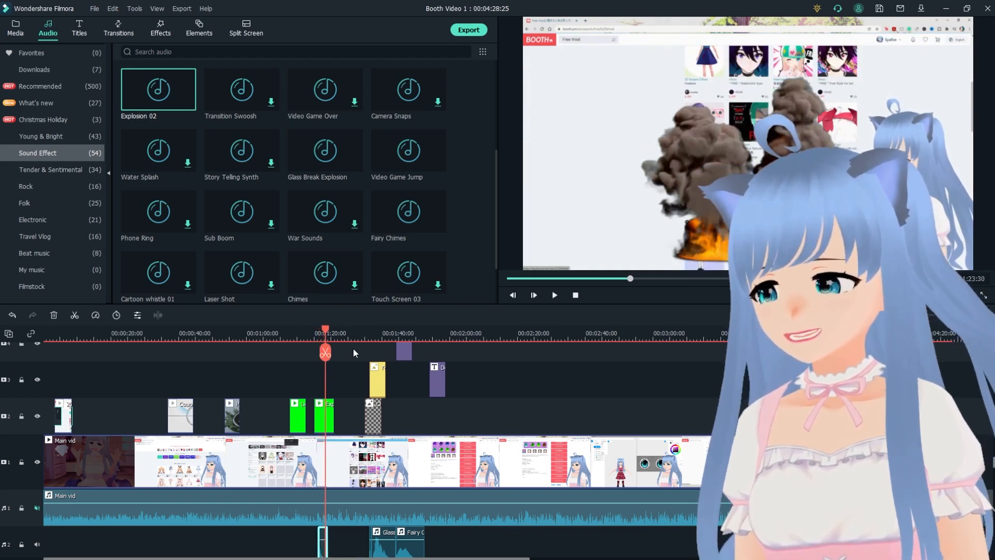
Add the Tender & Sentimental song Move On to the second audio track after the Fairy Chimes clip and play its beginning
left_click(64, 172)
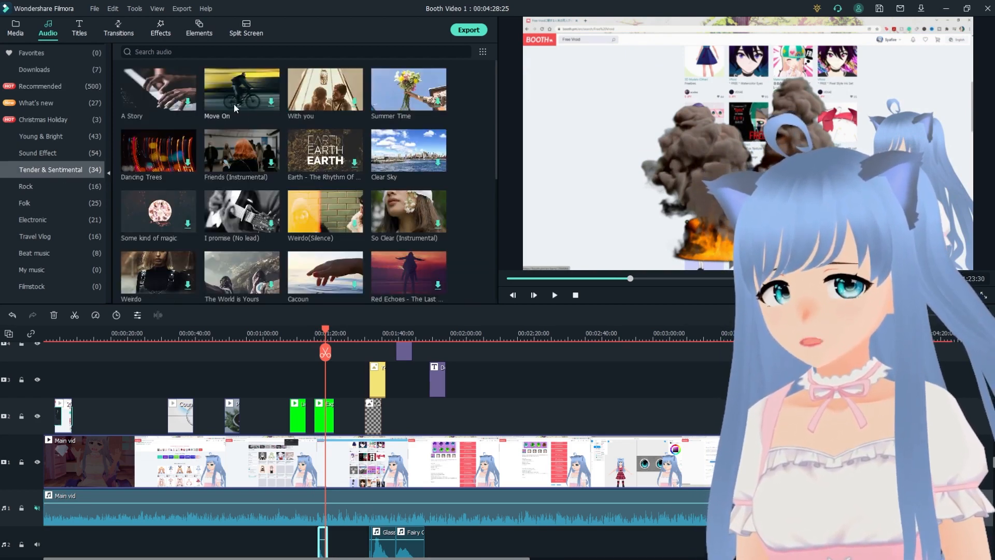
left_click_drag(455, 529, 455, 531)
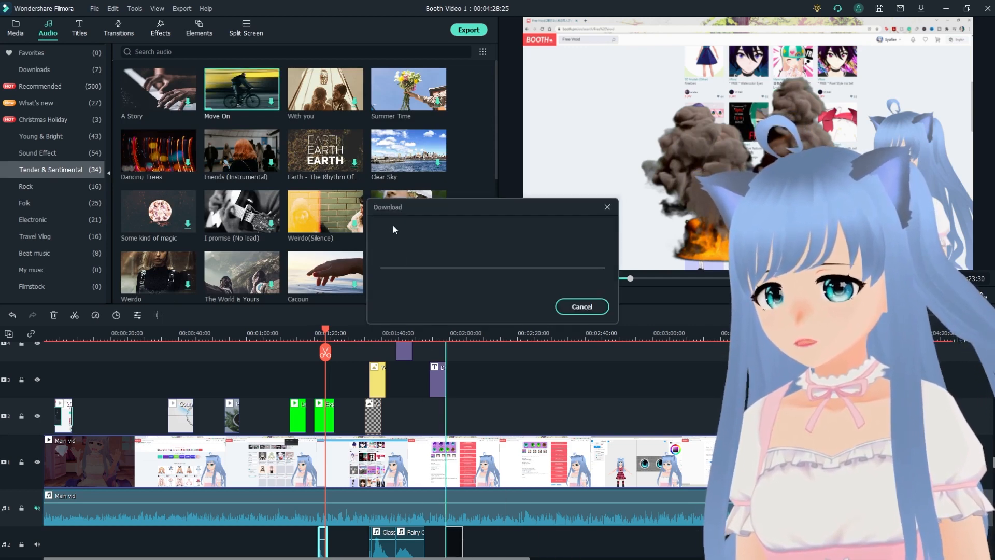
scroll(570, 518, "down", 1)
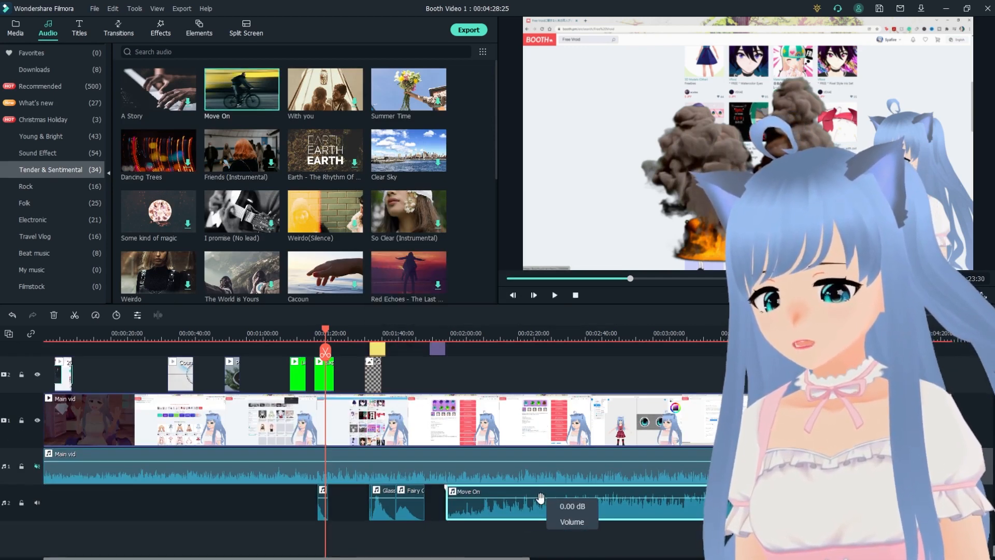
left_click(452, 330)
key("space")
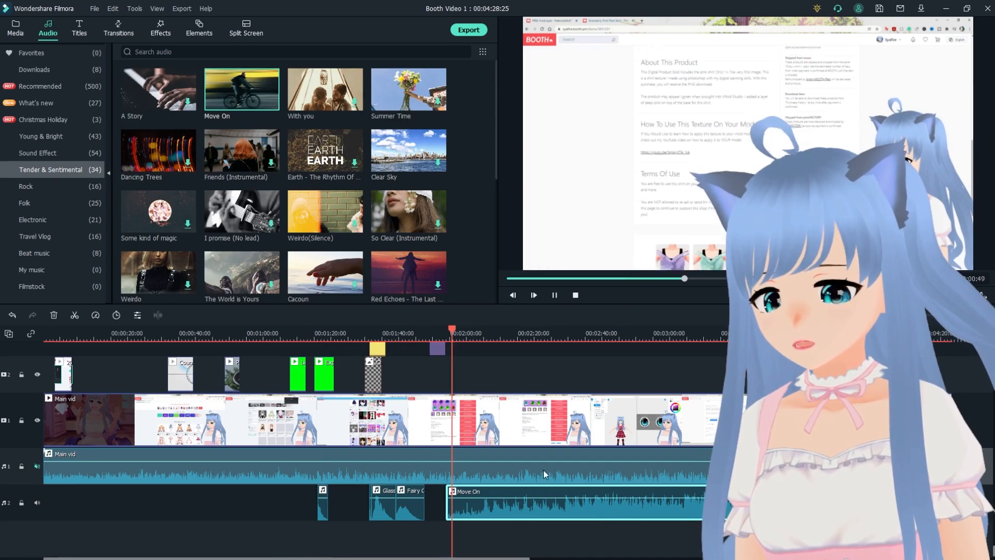
key("space")
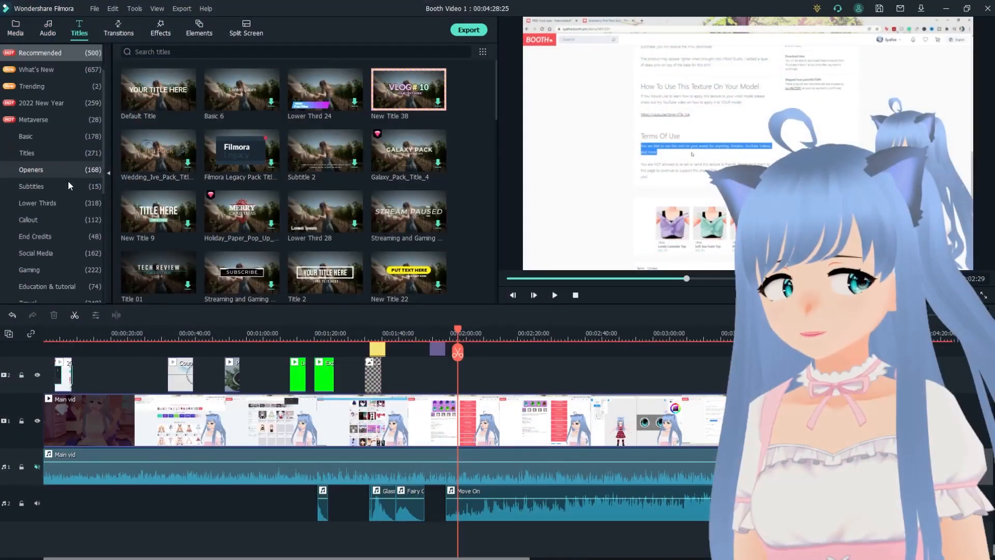
Add the Subtitle 1 template to the second video track above the Move On music and preview it
left_click(50, 186)
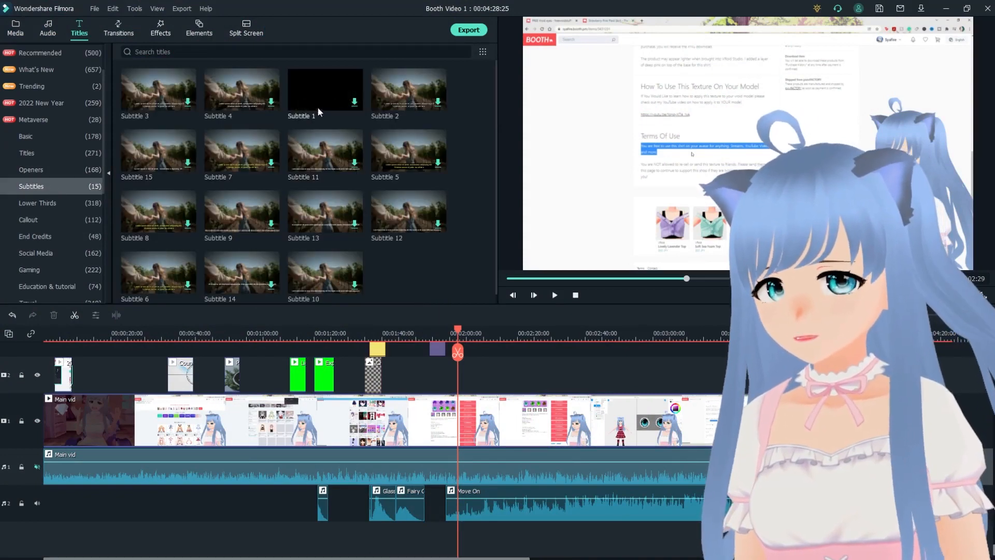
left_click_drag(325, 90, 471, 377)
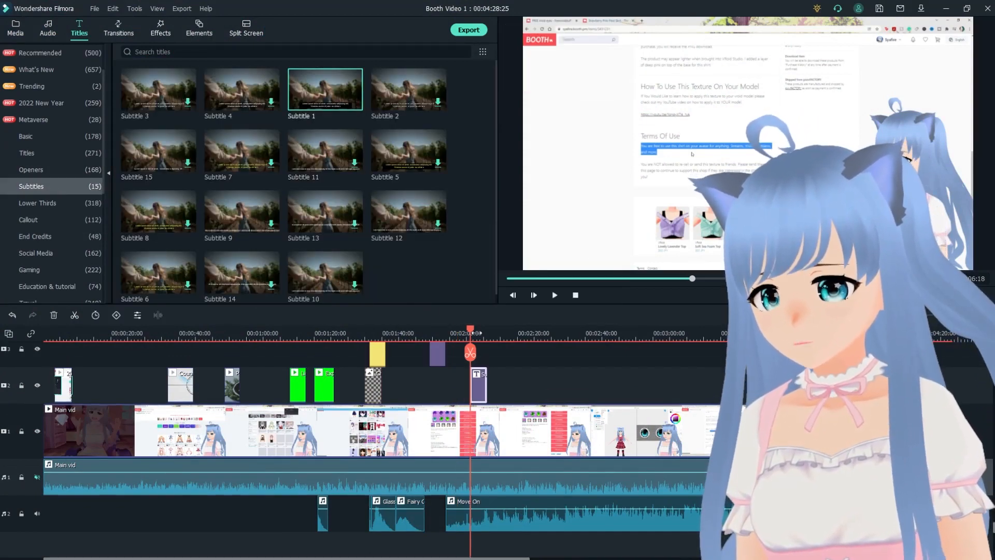
left_click(554, 295)
left_click(565, 296)
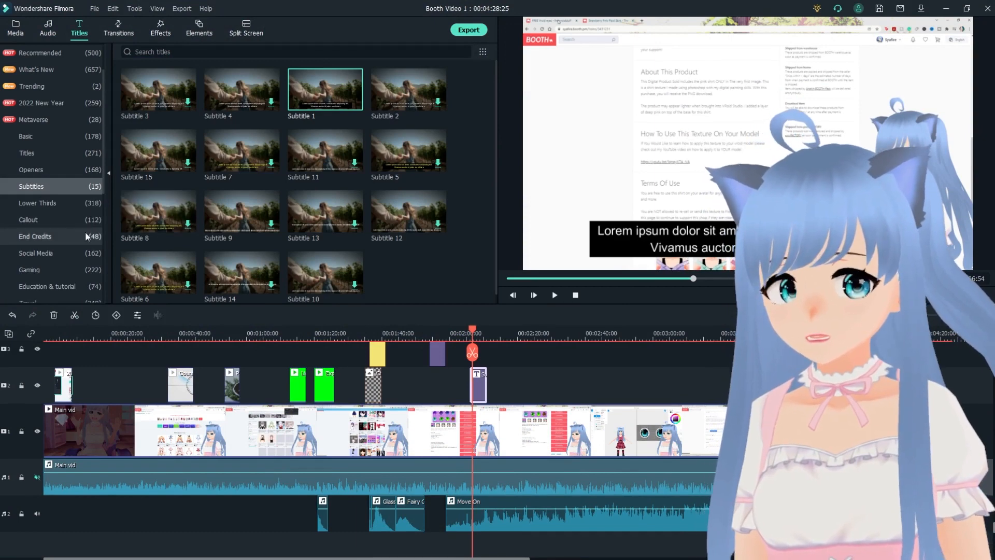
scroll(278, 225, "down", 1)
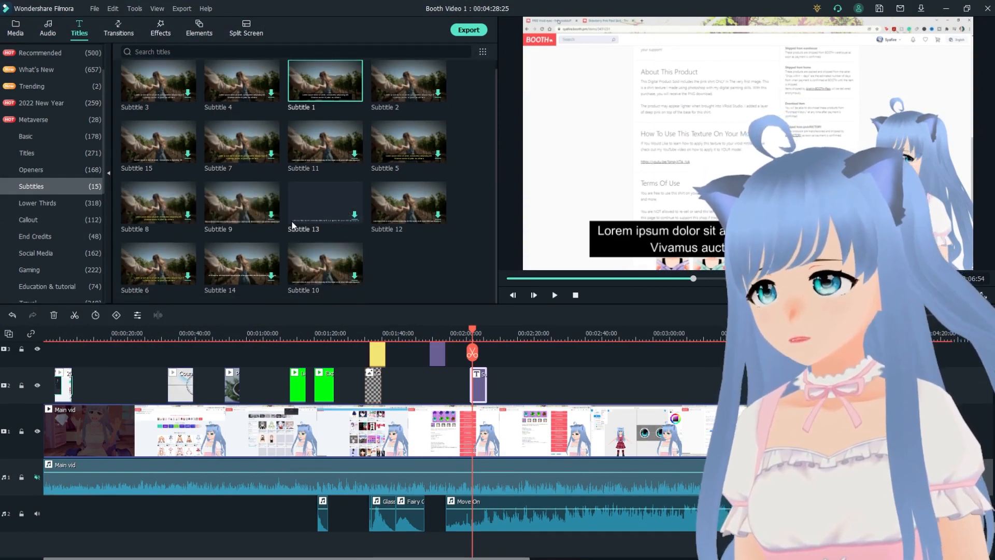
Insert the first Channel Subscribe Pack lower third directly in front of the Subtitle 1 clip and preview its subscribe animation
left_click(60, 203)
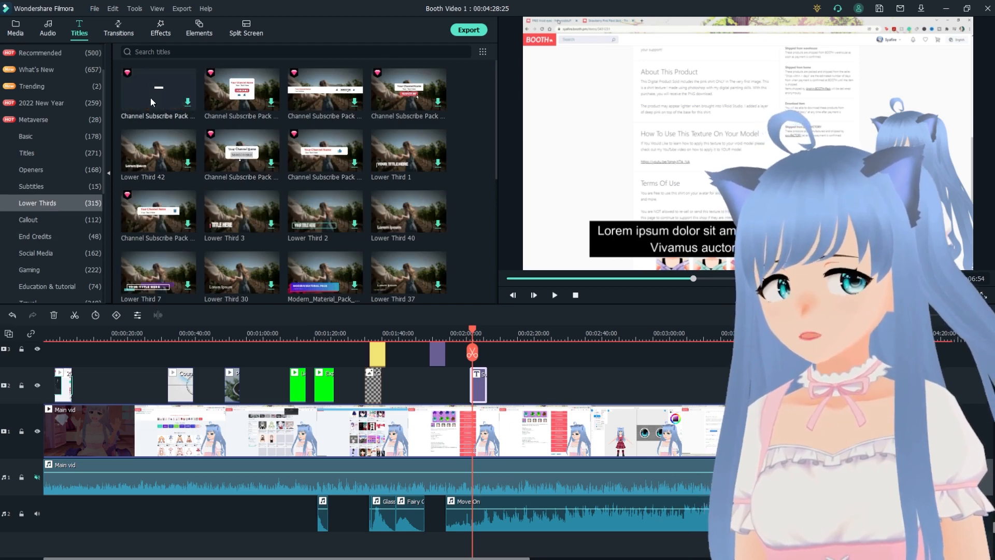
left_click_drag(150, 98, 473, 376)
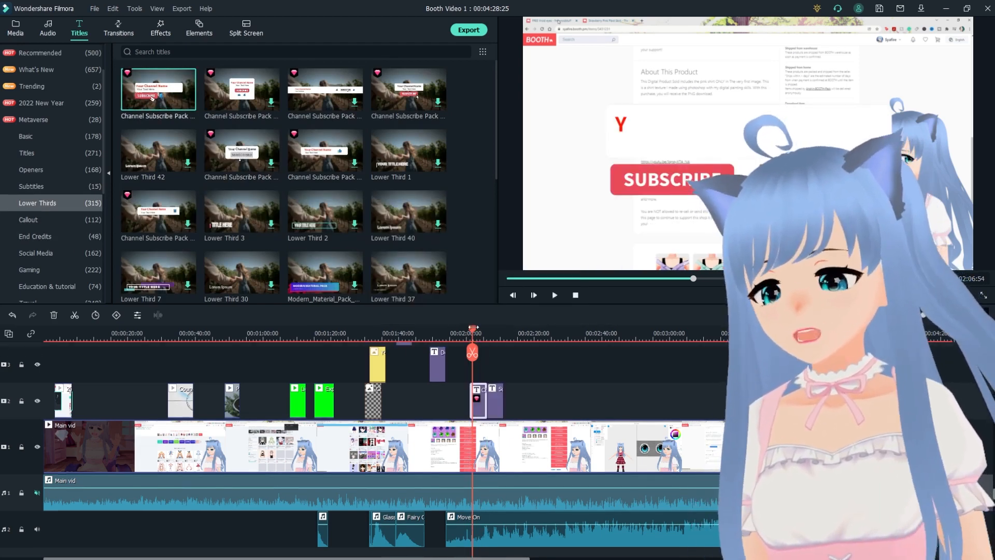
left_click_drag(473, 328, 482, 330)
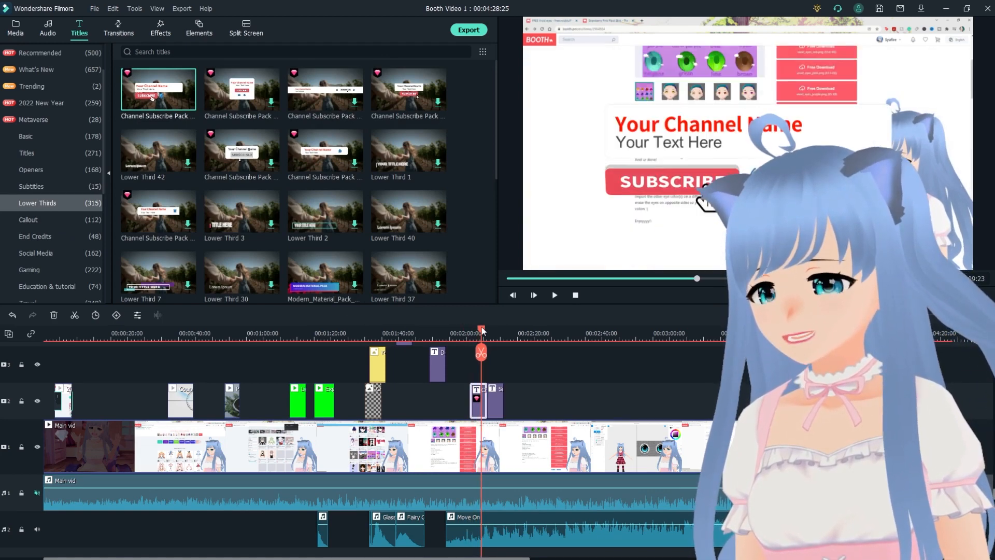
left_click(665, 160)
left_click(595, 387)
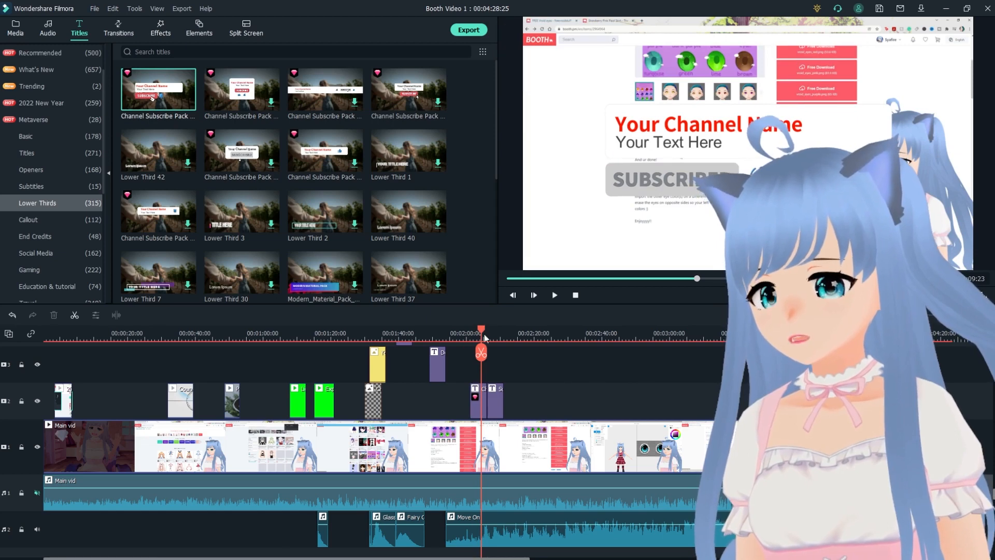
mouse_move(485, 337)
left_mouse_down()
mouse_move(471, 332)
mouse_move(483, 331)
left_mouse_up()
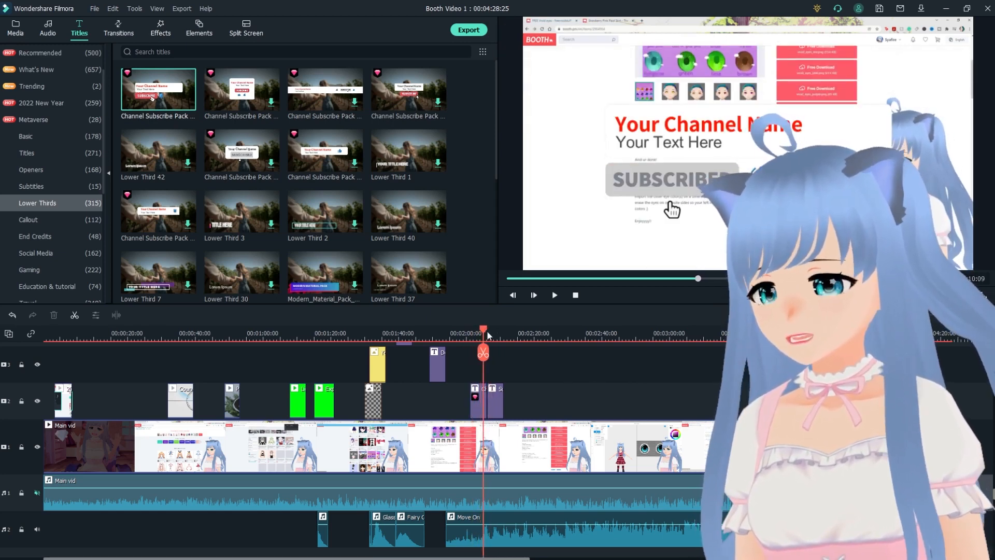
Add the Education Blackboard Pack title from the Education & tutorial category to the second video track after the subtitle clip
scroll(68, 263, "down", 2)
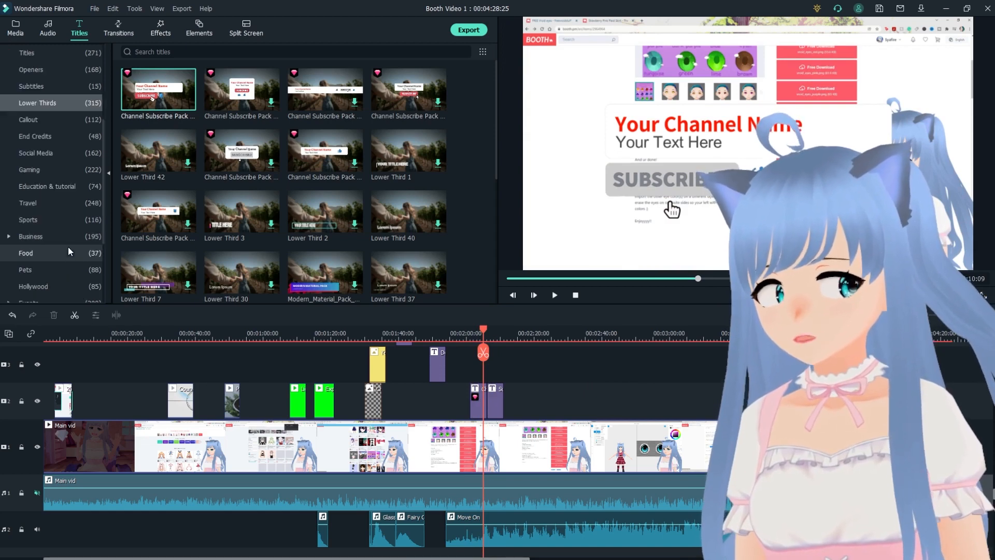
left_click(70, 187)
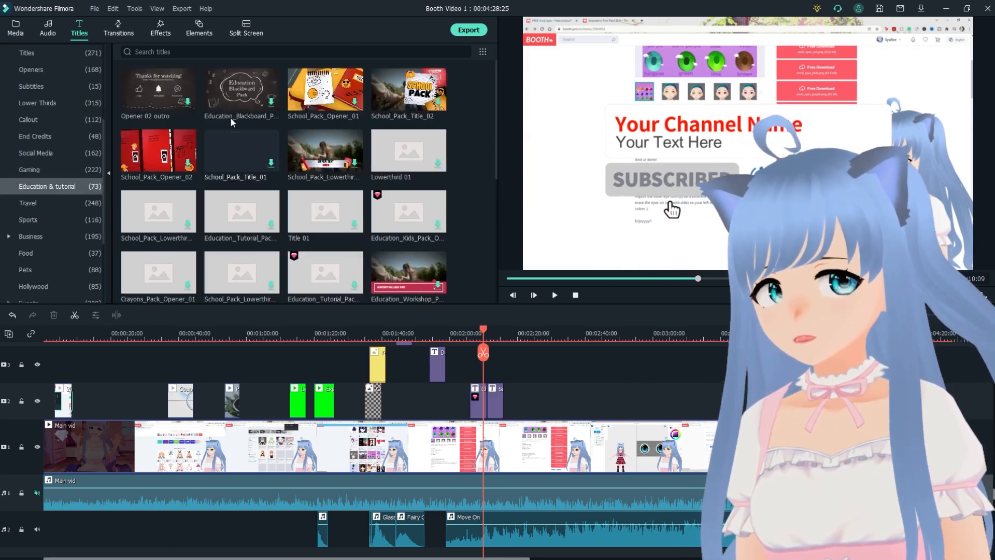
left_click_drag(231, 122, 523, 402)
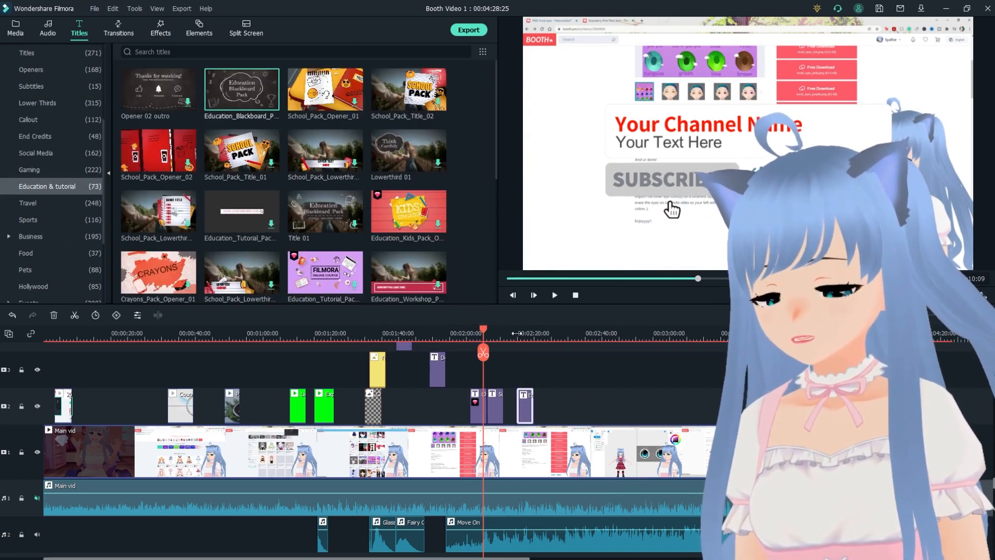
Play the Education Blackboard Pack title on the timeline and look through the other Education & tutorial titles
left_click(521, 333)
key("space")
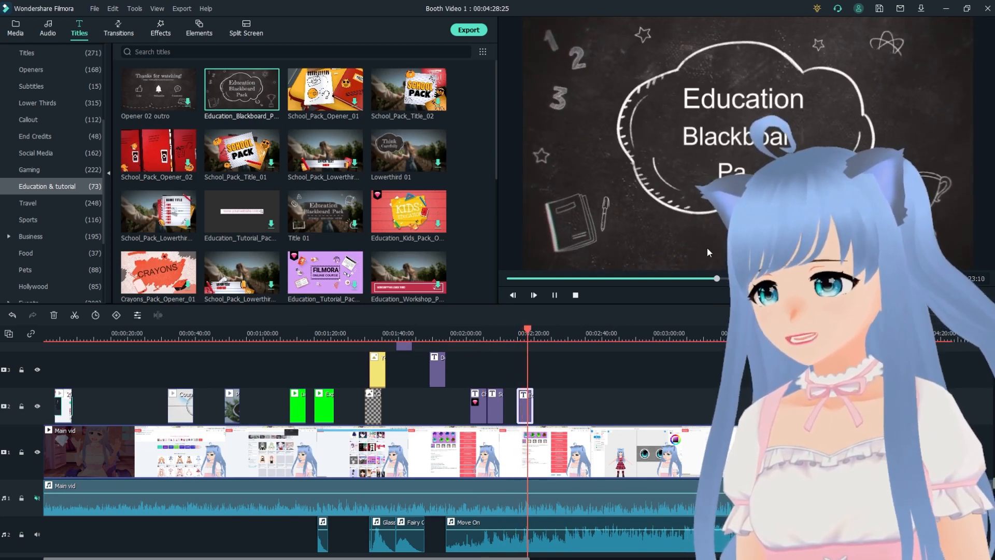
key("space")
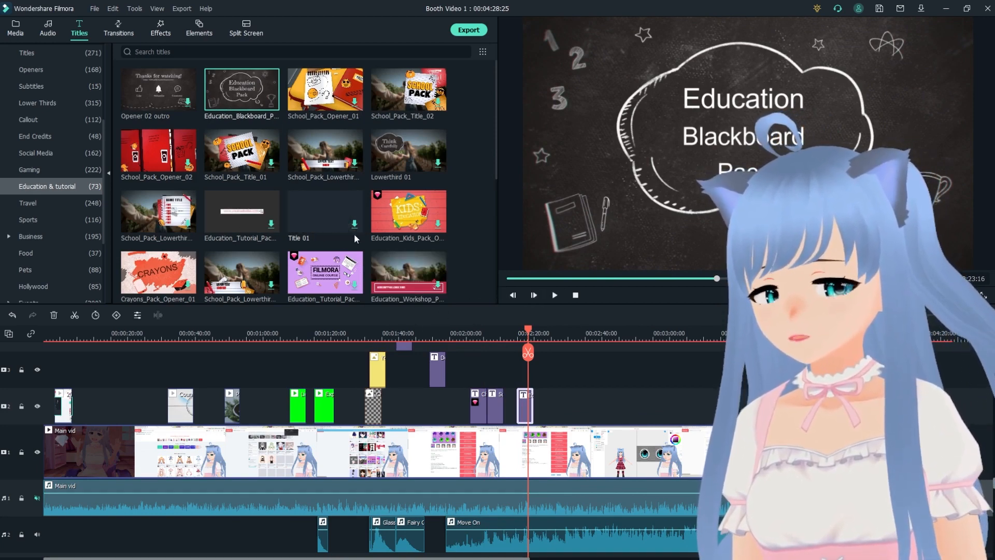
scroll(404, 243, "down", 10)
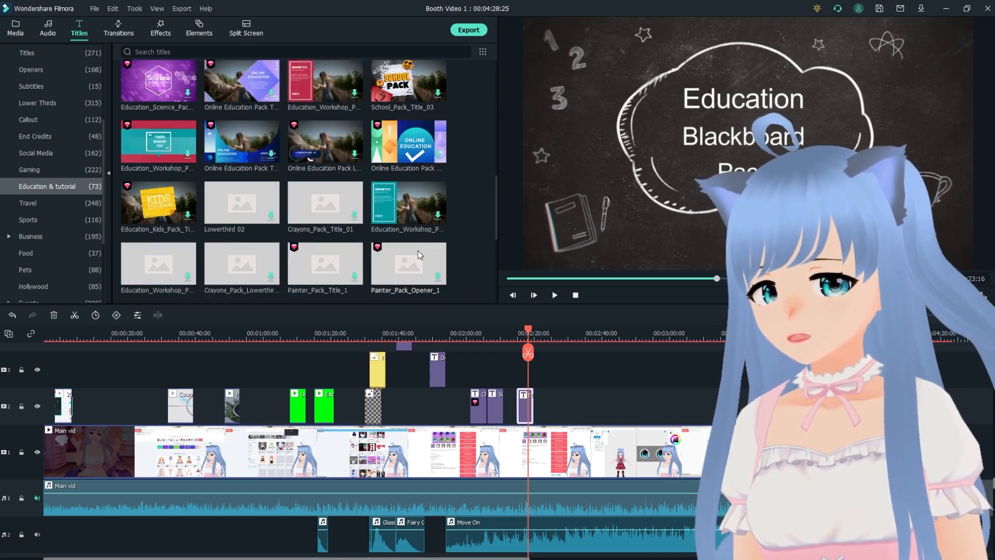
scroll(418, 251, "down", 3)
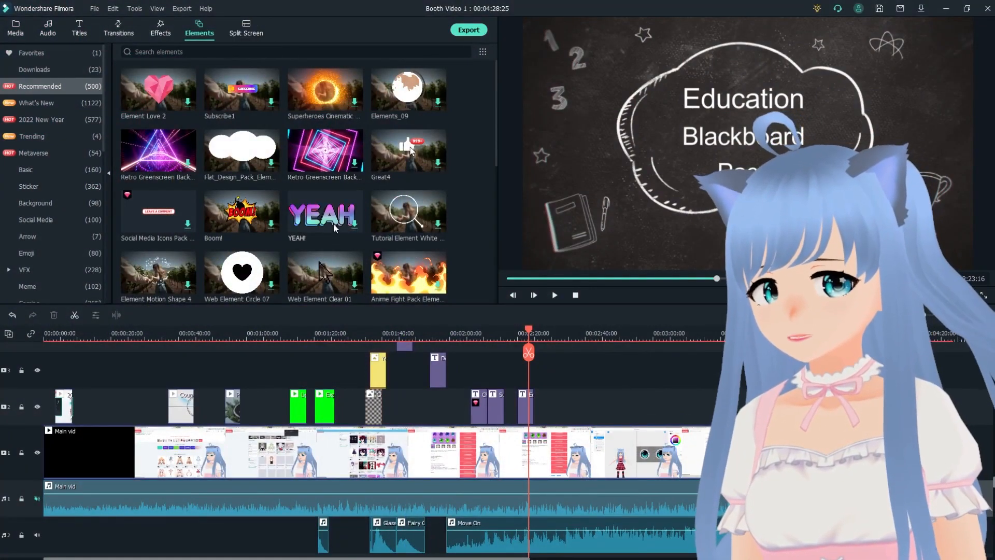
Add the YEAH! element to the second video track after the Education Blackboard title and play it
left_click_drag(334, 228, 545, 405)
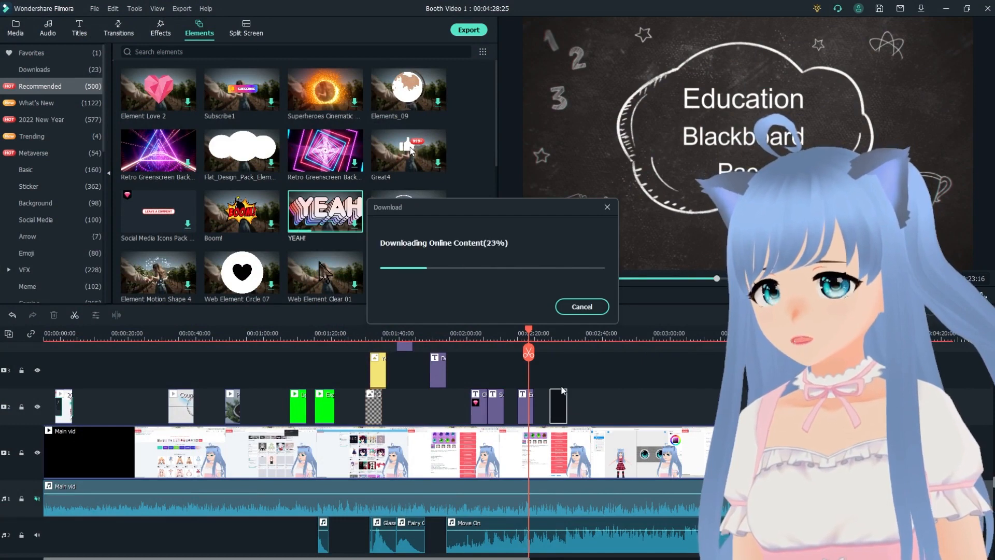
left_click(550, 336)
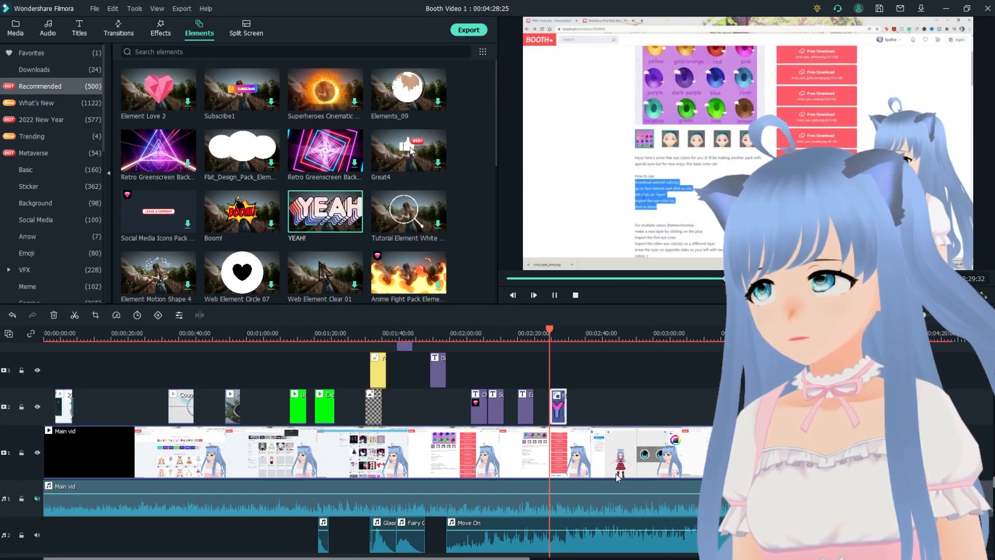
key("space")
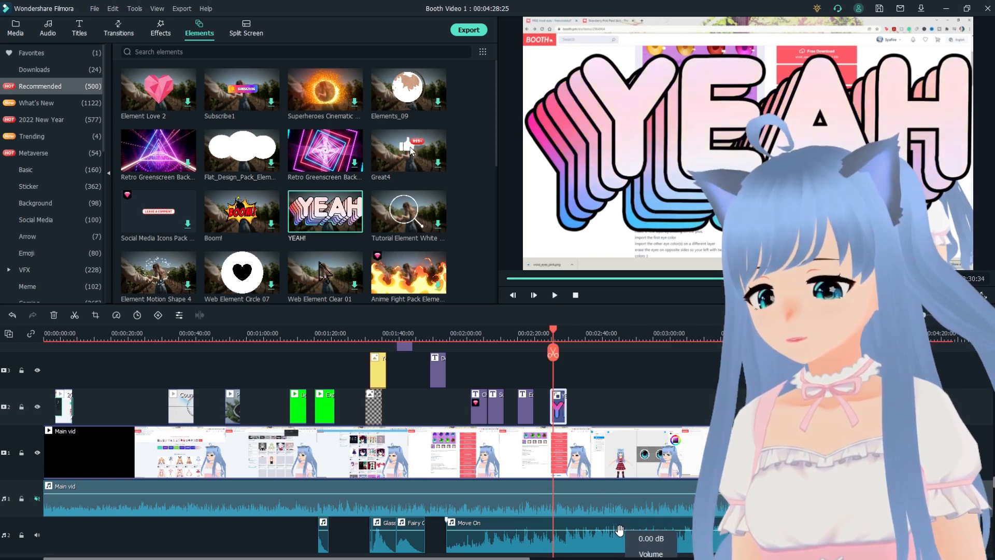
Lower the volume of the Move On music clip and preview the YEAH! element again
left_click_drag(619, 529, 621, 534)
left_click(549, 333)
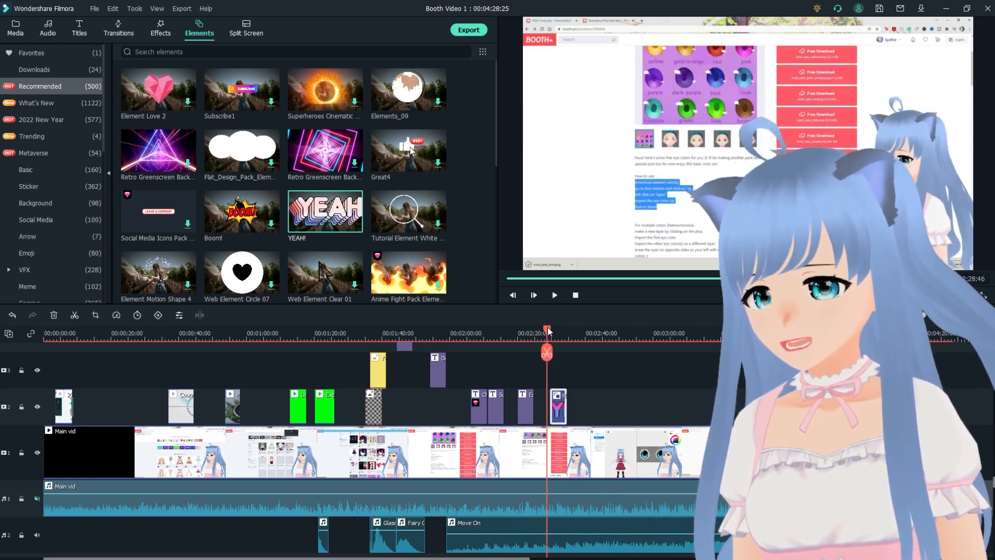
left_click_drag(548, 328, 553, 329)
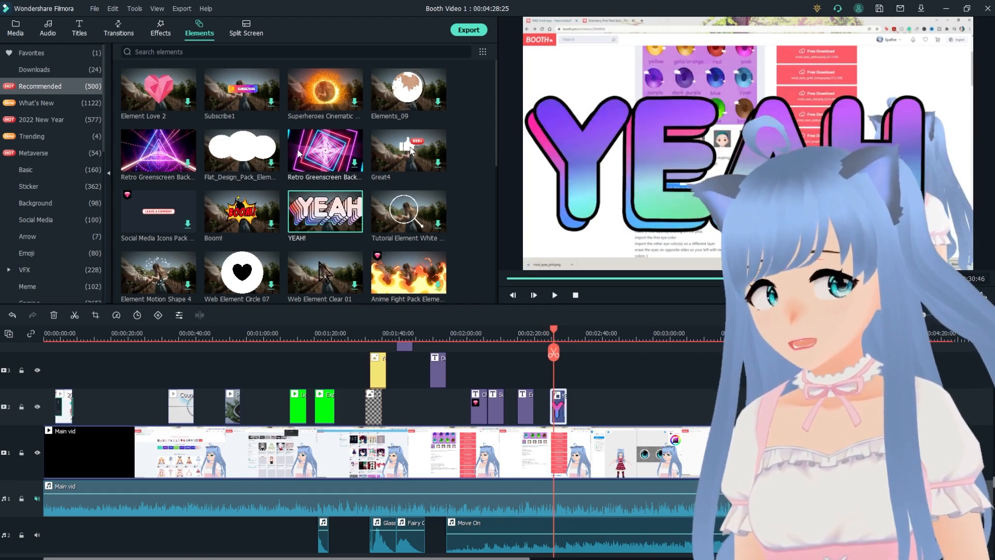
Add the Anime Fight Pack fire element to the second video track after the YEAH! clip and play it
left_click_drag(408, 273, 595, 419)
left_click_drag(596, 335, 593, 330)
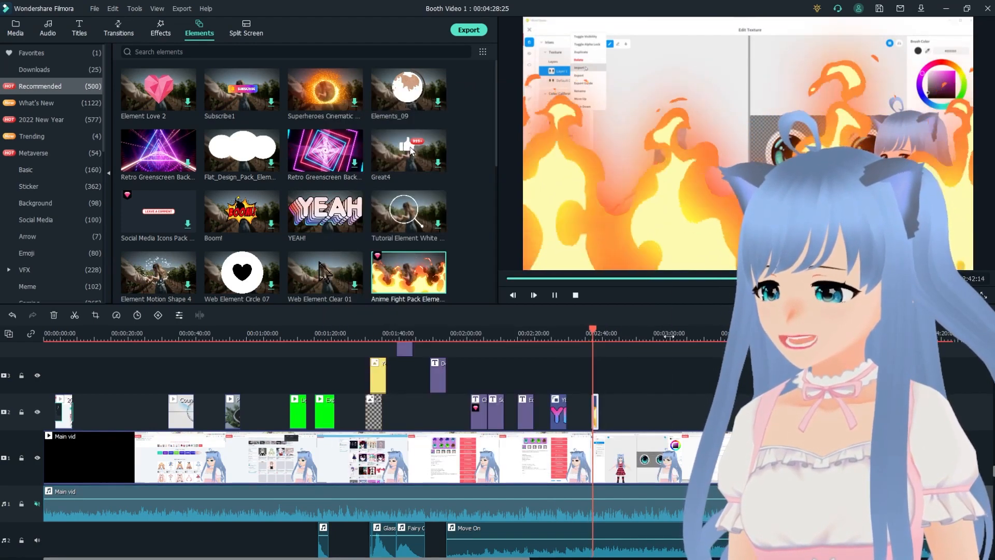
key("space")
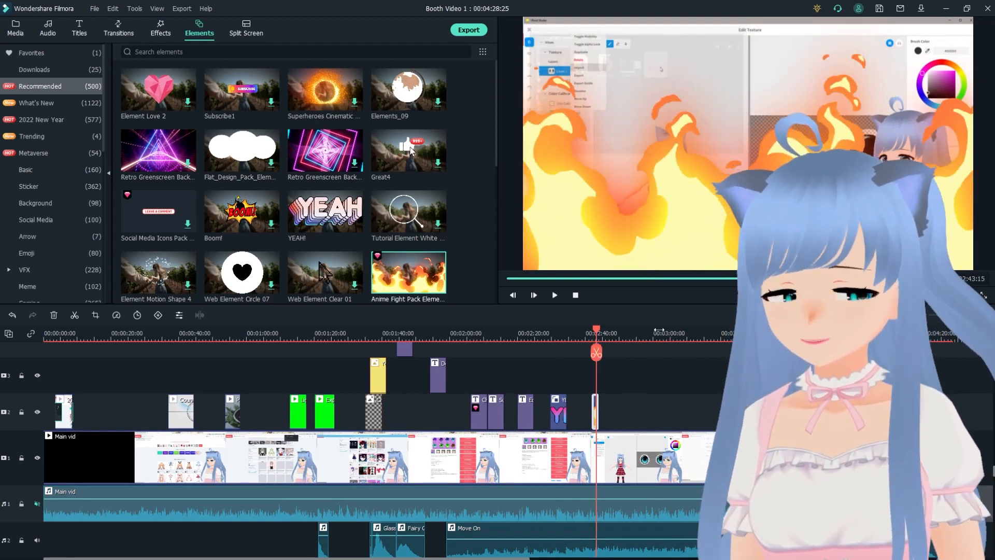
Add the Lightbulb element to the second video track after the fire clip and preview its animation
scroll(391, 266, "down", 5)
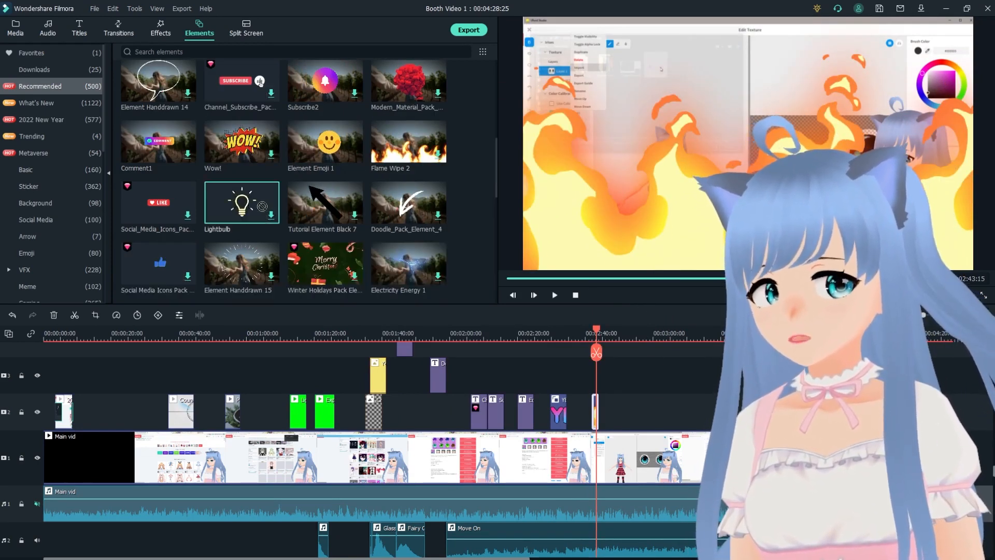
left_click_drag(262, 206, 625, 412)
left_click(610, 331)
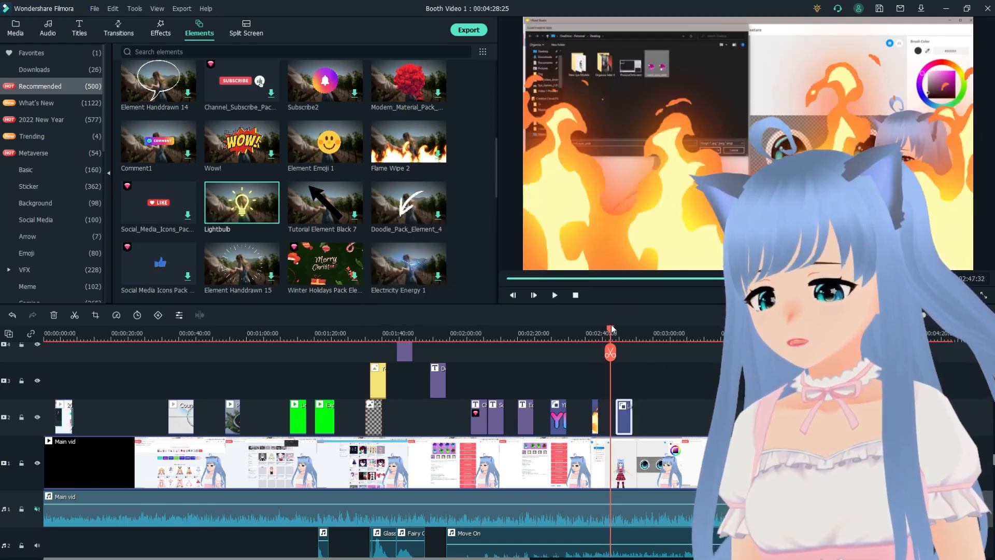
left_click_drag(612, 329, 621, 329)
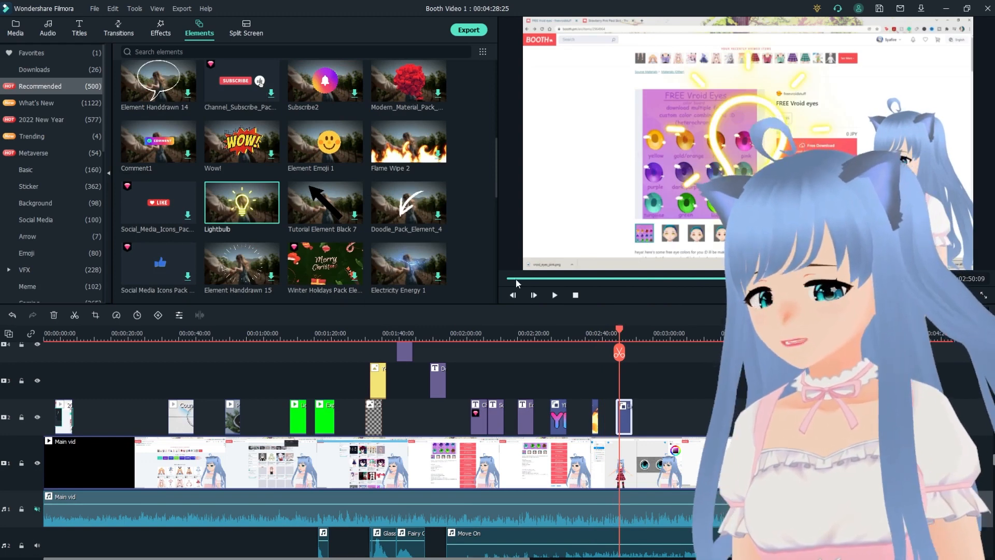
Place the Element Handdrawn 8 arrow on the third video track above the Lightbulb clip
scroll(370, 252, "down", 5)
scroll(387, 258, "down", 5)
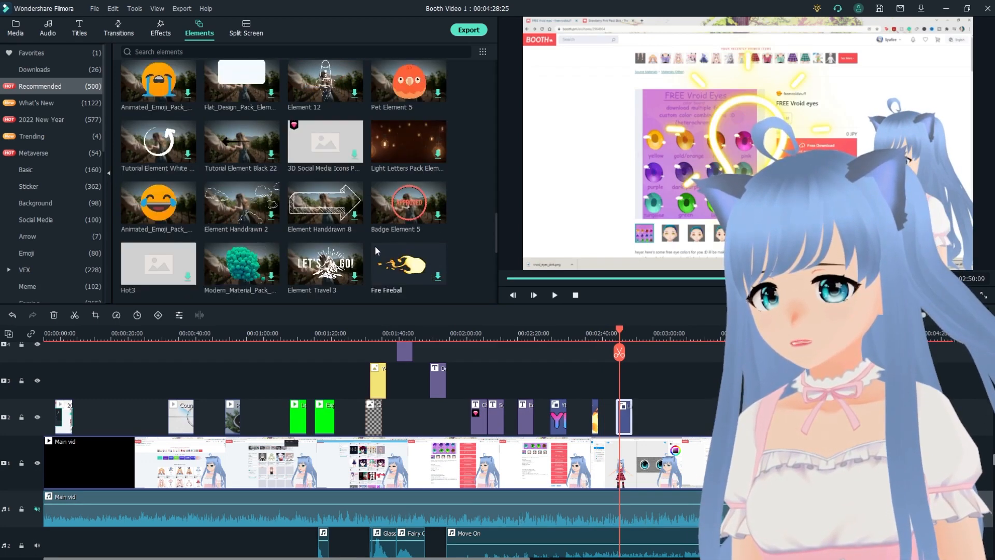
left_click_drag(333, 204, 625, 381)
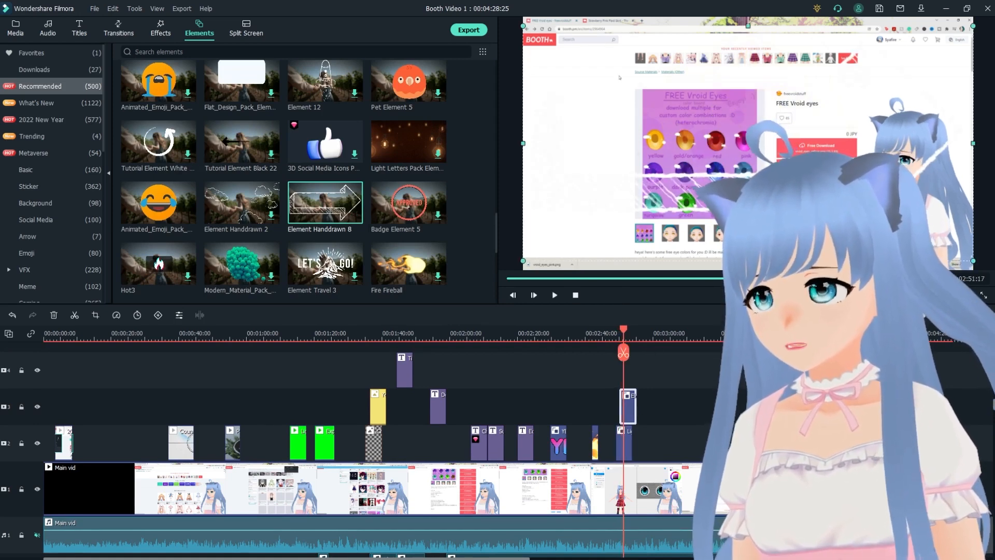
Add the Fire Fireball element to the third video track ahead of the hand-drawn arrow clip and preview it
left_click_drag(409, 263, 590, 409)
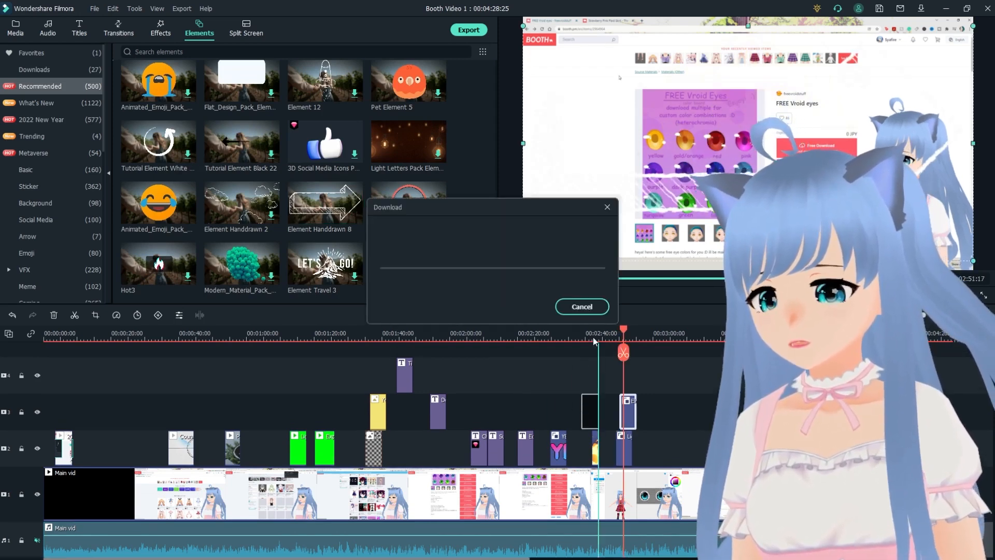
left_click(588, 338)
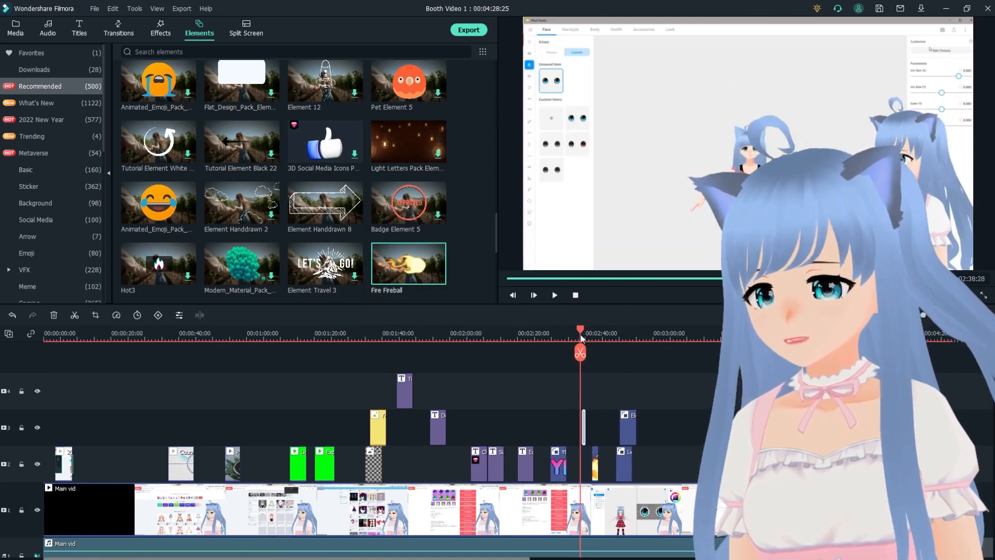
left_click_drag(588, 338, 584, 336)
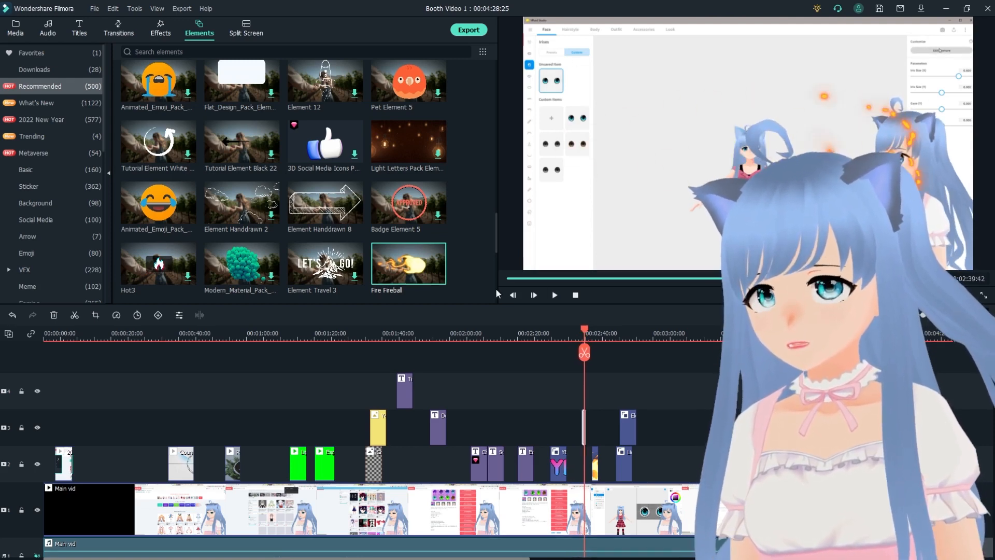
Add the Shake It Up Pack wings to the third video track after the hand-drawn arrow, then shrink and position them over the avatar in the video
scroll(342, 229, "down", 5)
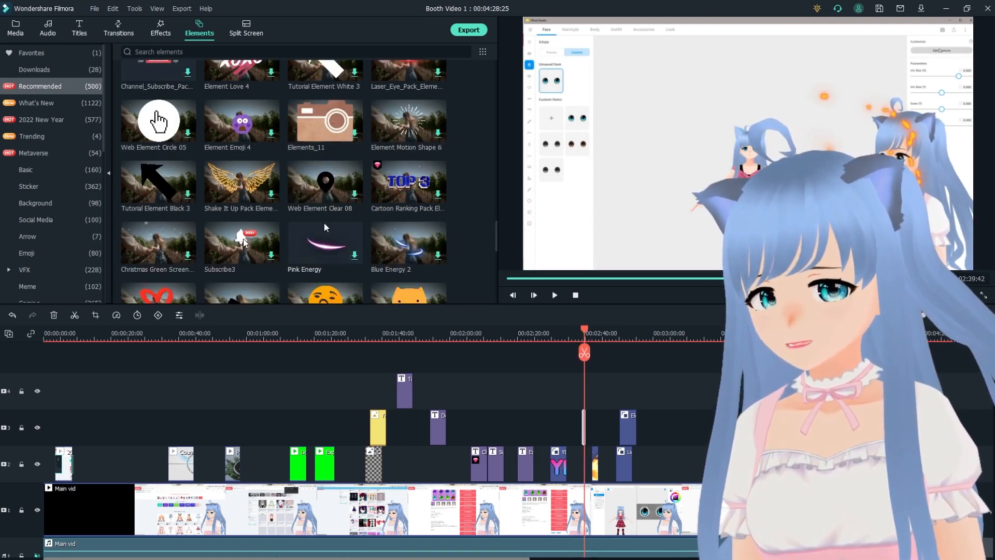
left_click_drag(242, 182, 661, 434)
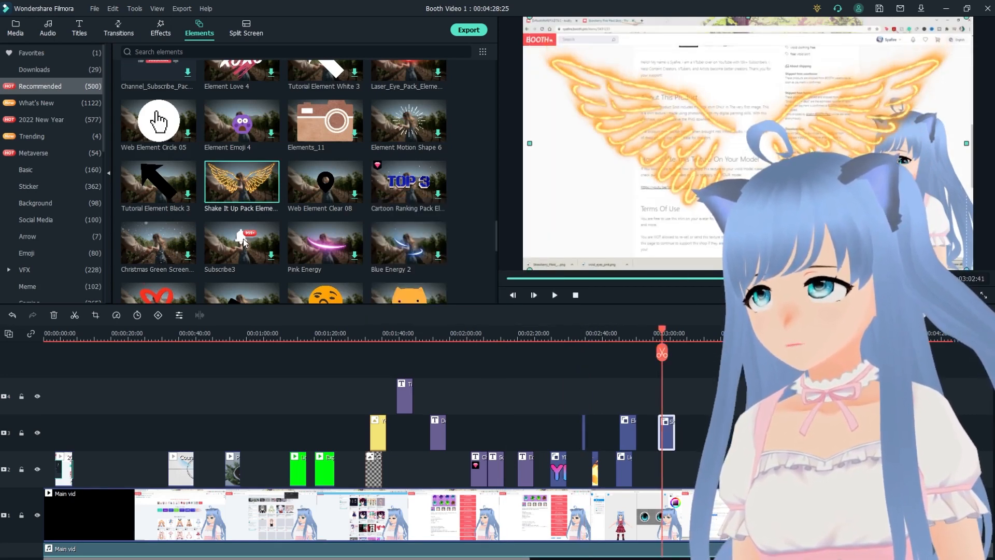
left_click_drag(695, 150, 847, 207)
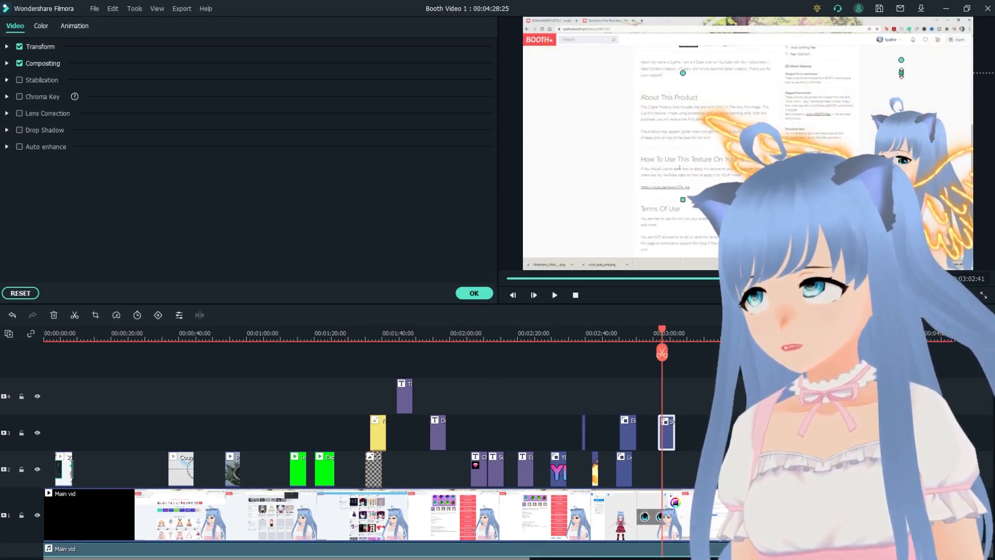
left_click_drag(903, 101, 902, 97)
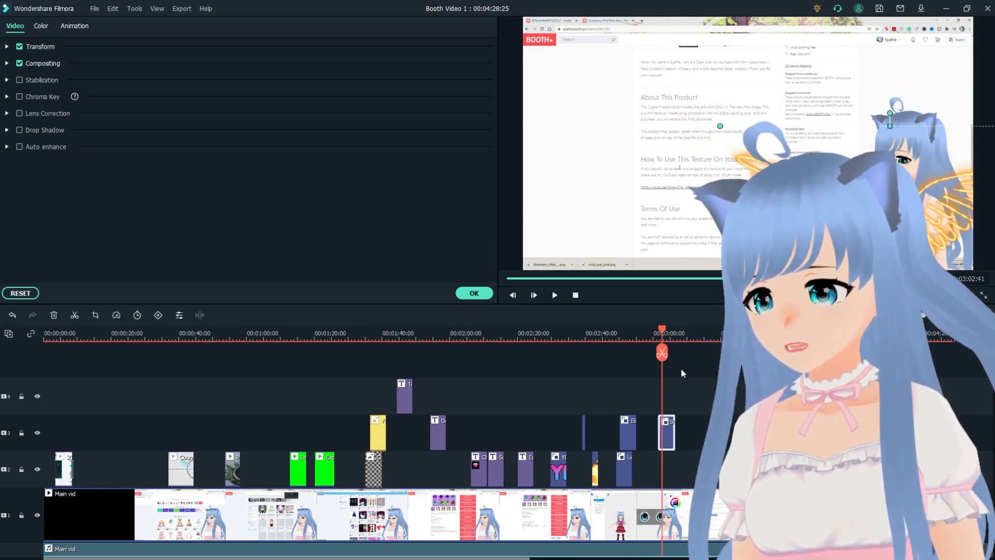
key("space")
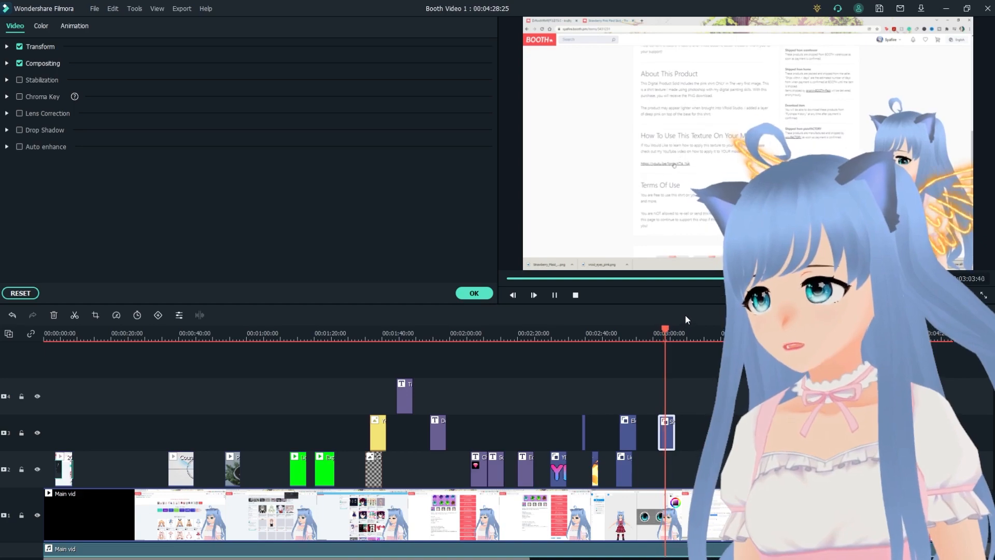
key("space")
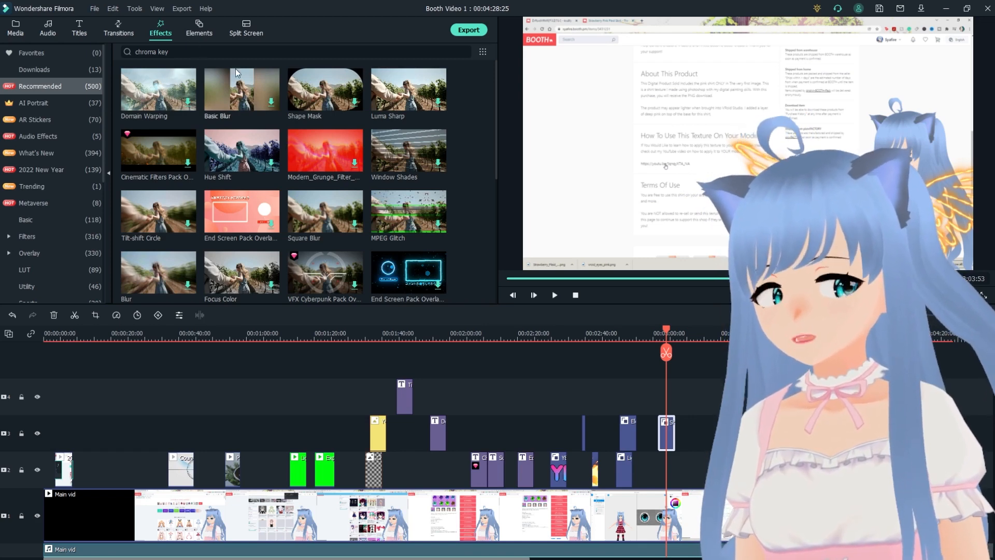
Browse the recommended effects and the Utility, Food and Pets effect categories
scroll(243, 184, "down", 5)
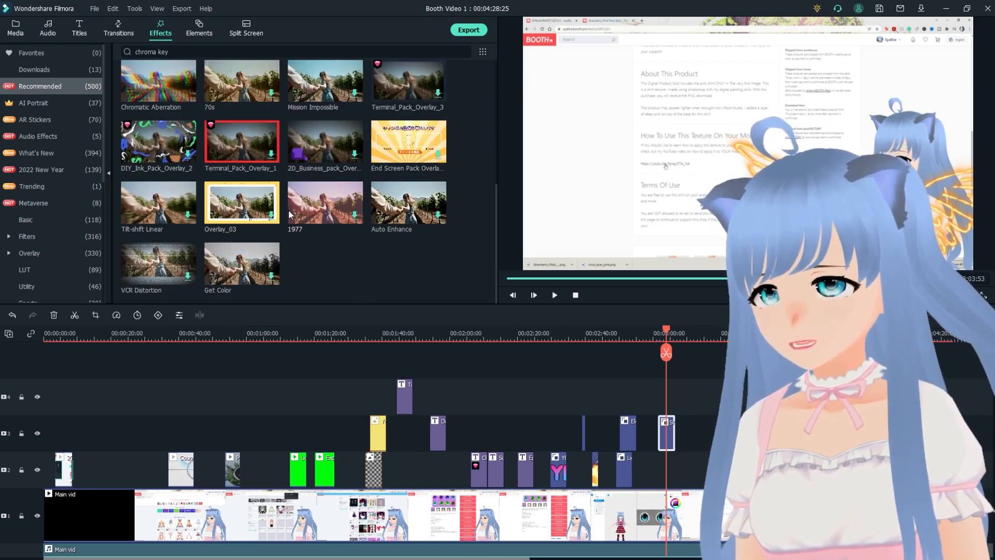
scroll(72, 183, "down", 2)
left_click(71, 182)
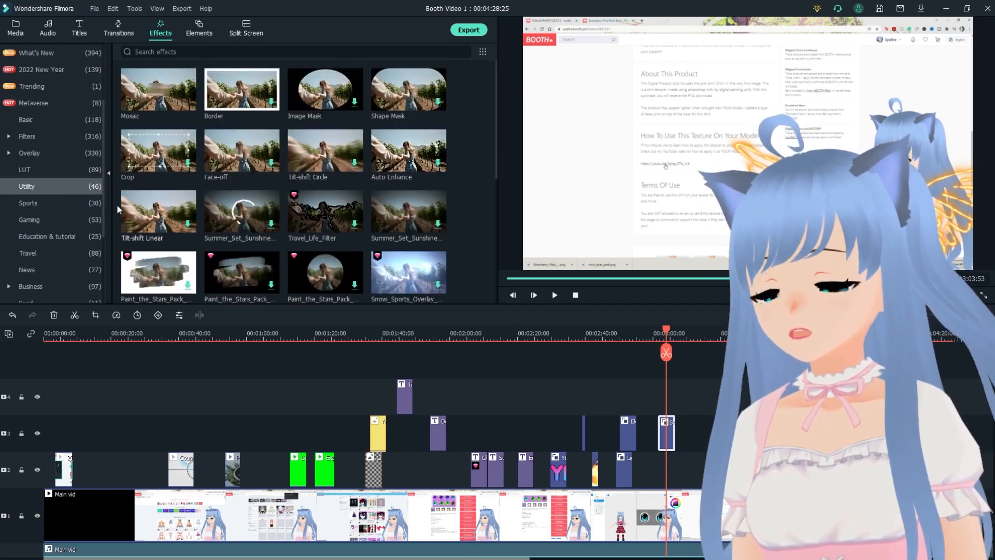
scroll(69, 203, "down", 2)
left_click(69, 204)
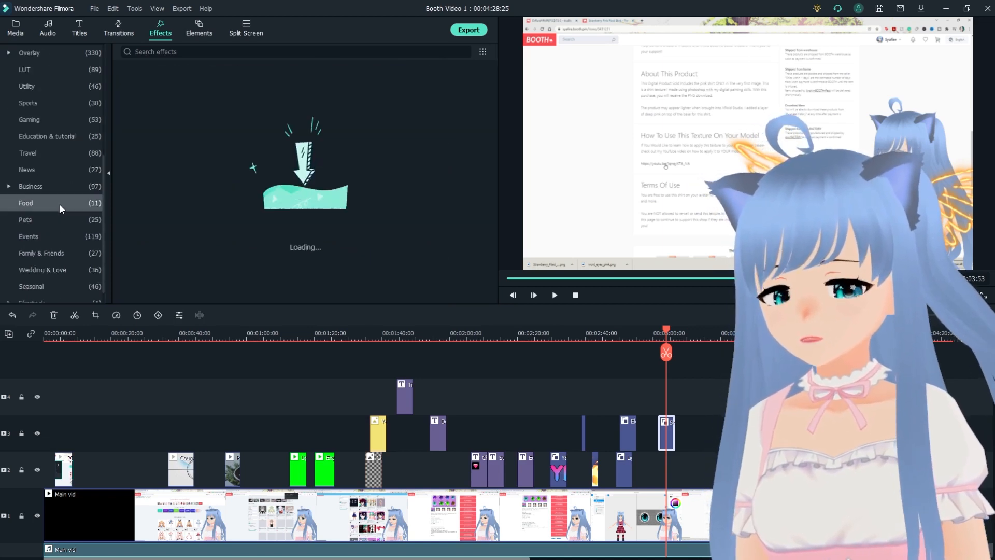
left_click(47, 218)
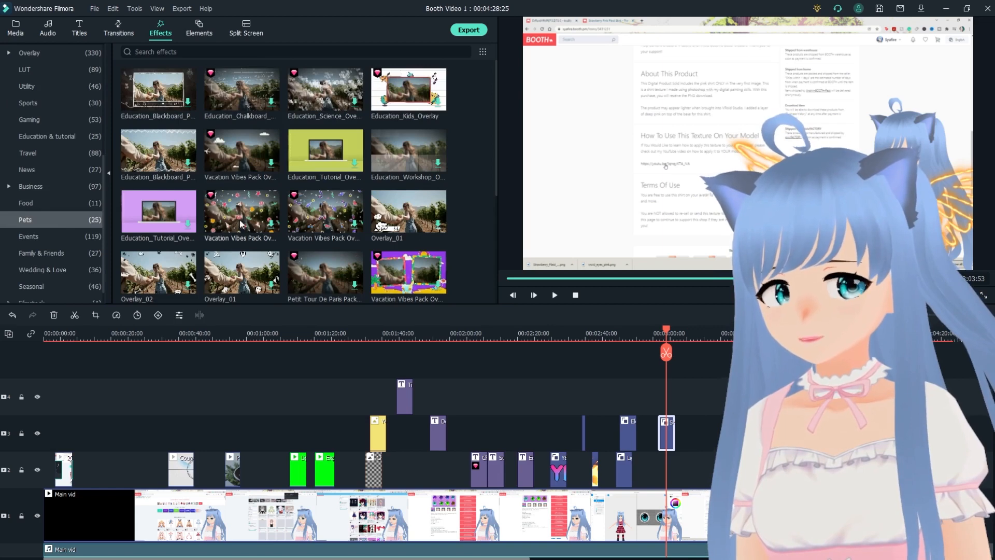
Add the Sparkle_Pack_Overlay_10 effect from the Events category to the third video track after the wings and preview it
scroll(171, 207, "down", 3)
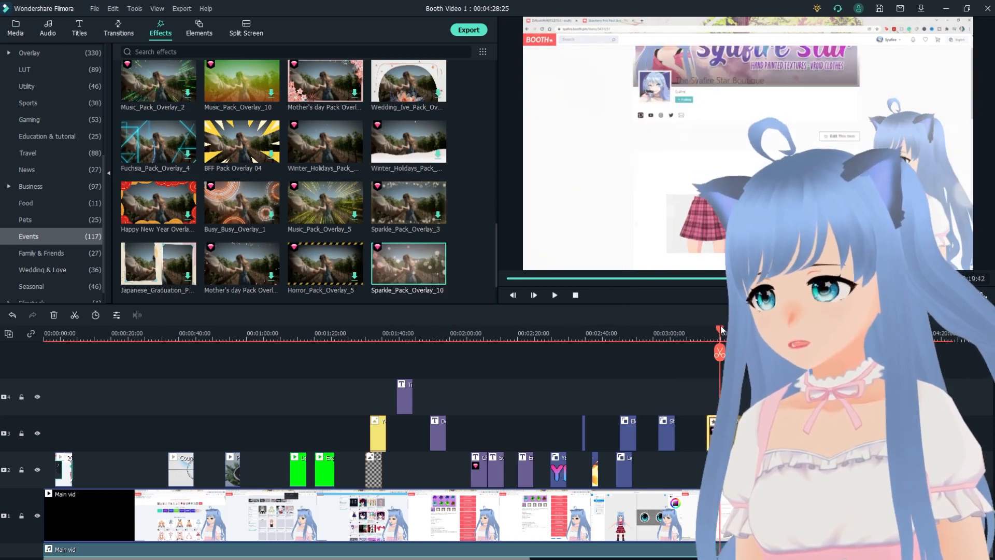
left_click_drag(727, 331, 720, 332)
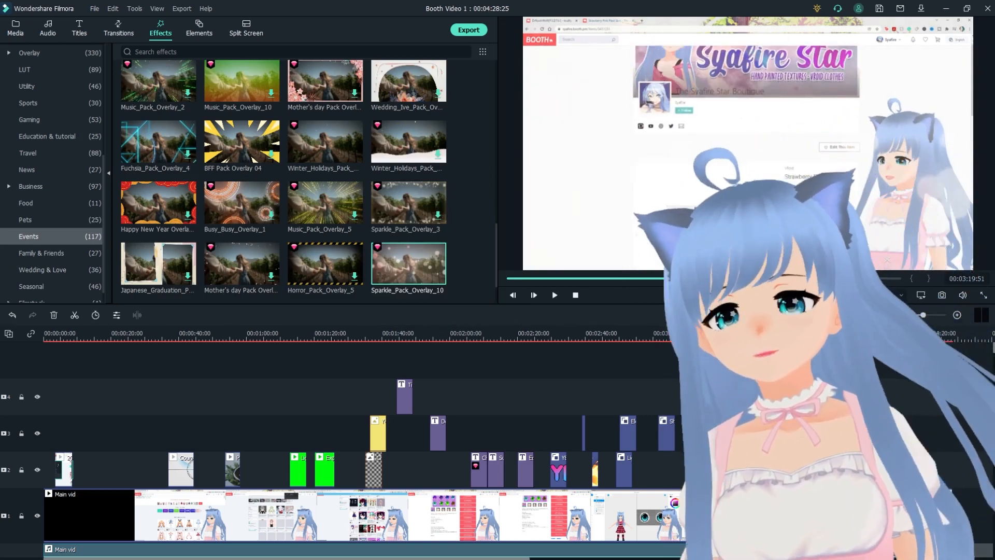
left_click_drag(720, 331, 723, 331)
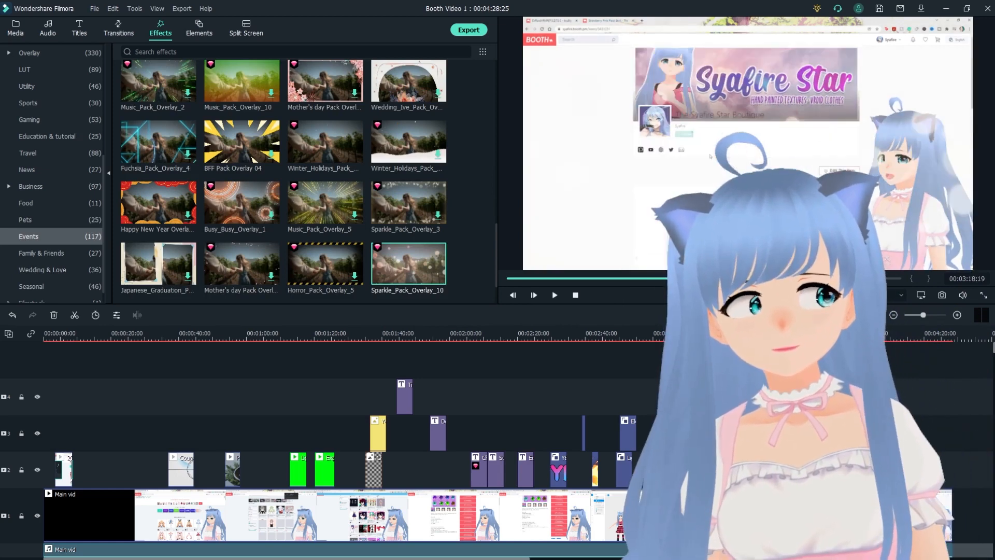
Place the Busy_Busy_Overlay_1 effect on the fourth video track above the Education Blackboard title and set its alpha to 16
left_click(246, 199)
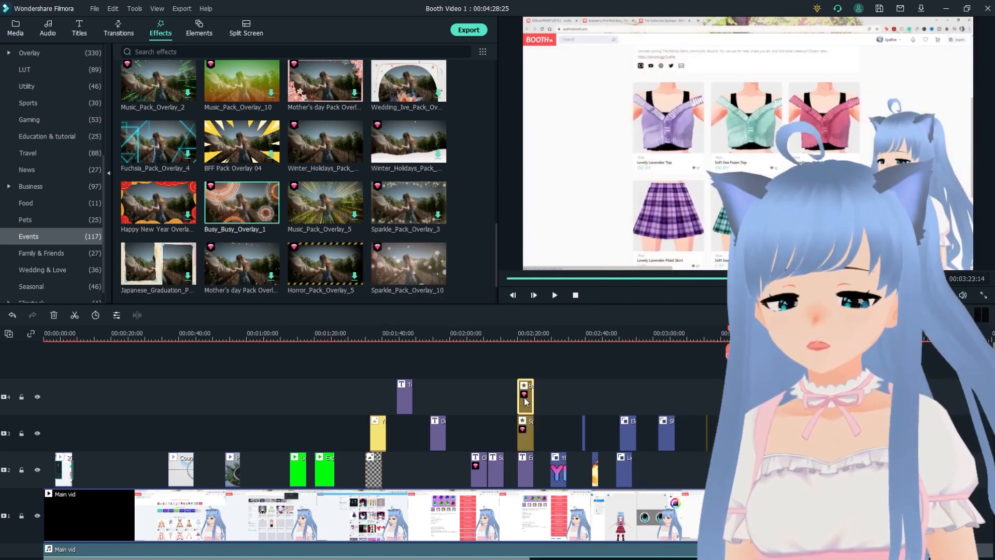
double_click(524, 397)
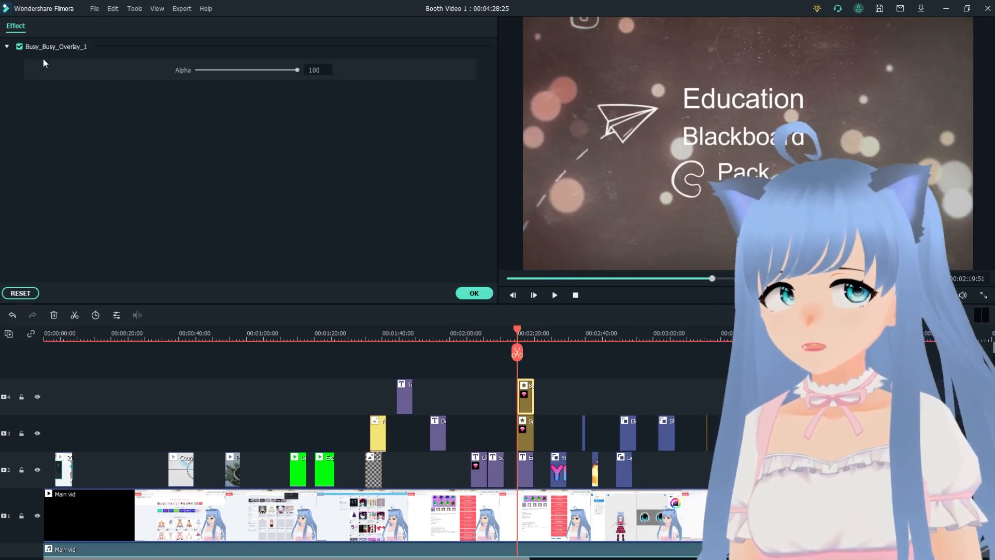
left_click_drag(293, 70, 261, 70)
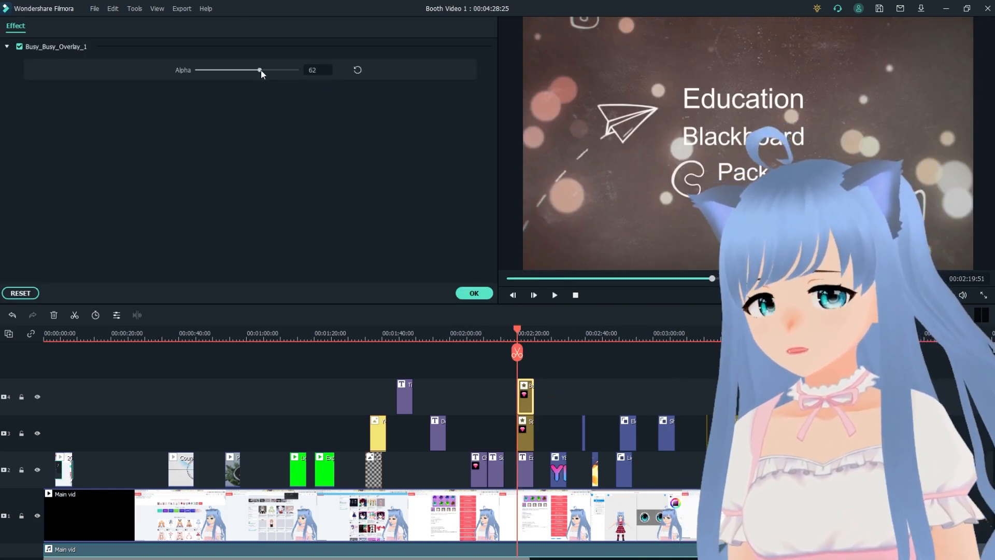
mouse_move(518, 330)
left_mouse_down()
mouse_move(528, 332)
mouse_move(518, 330)
left_mouse_up()
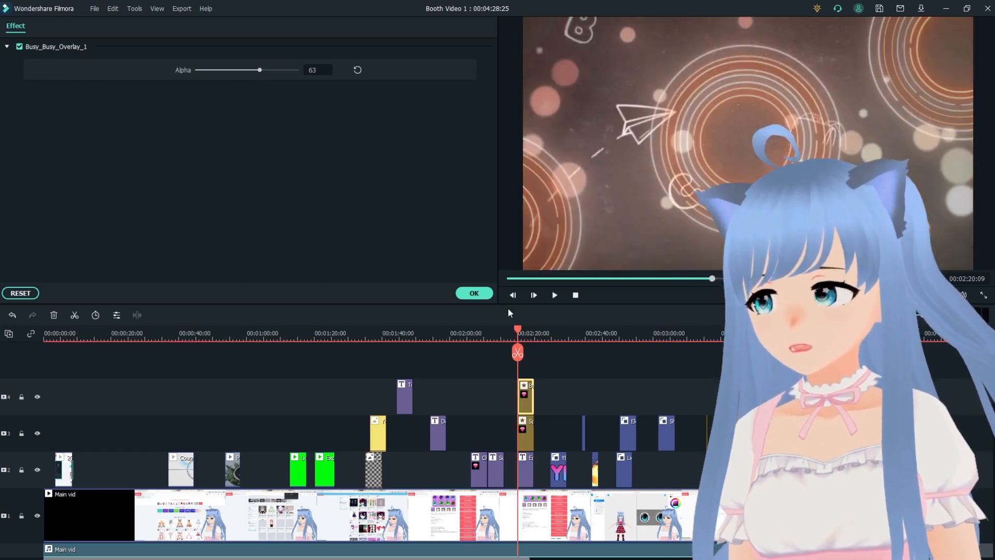
left_click_drag(260, 70, 210, 73)
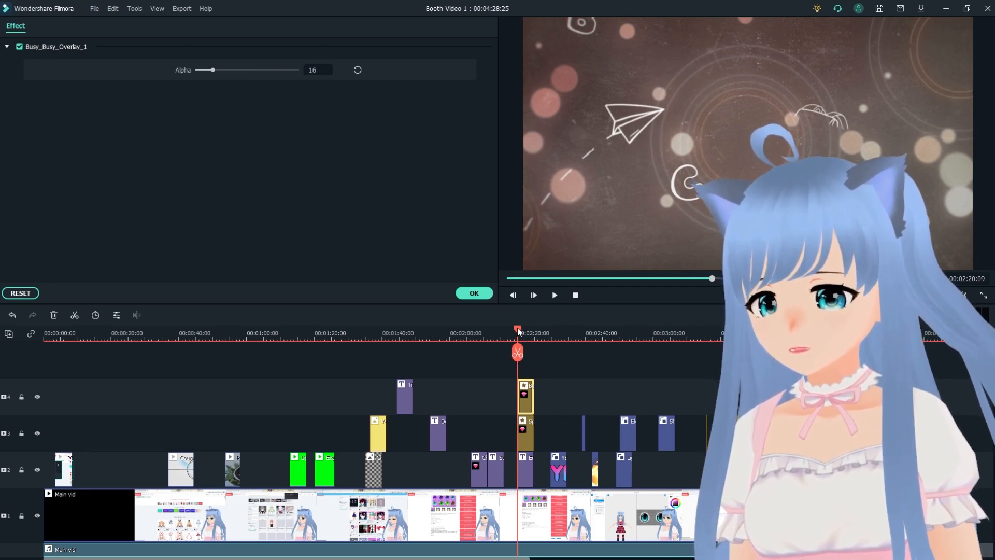
Open the YOUR TITLE HERE clip on the third video track for text editing
left_click_drag(518, 328, 440, 329)
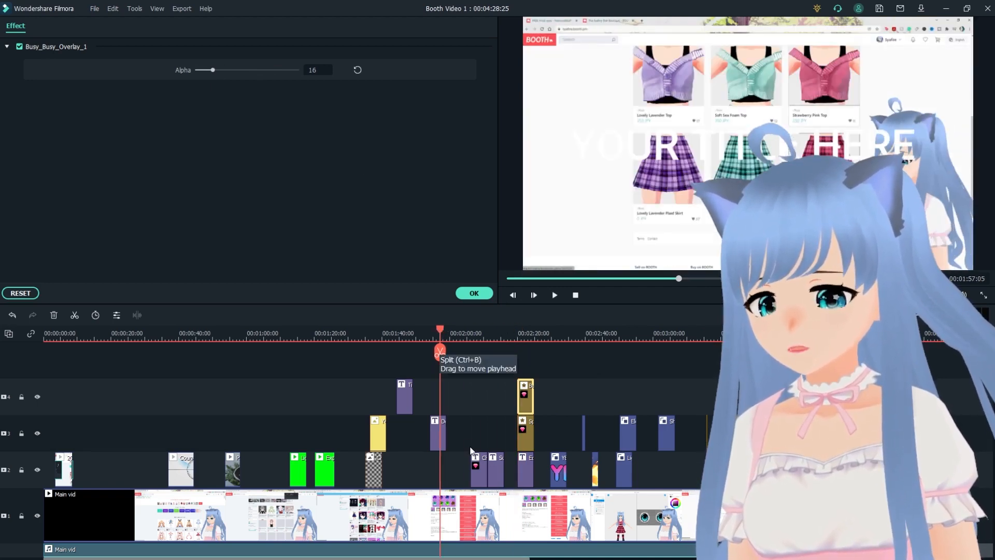
double_click(446, 432)
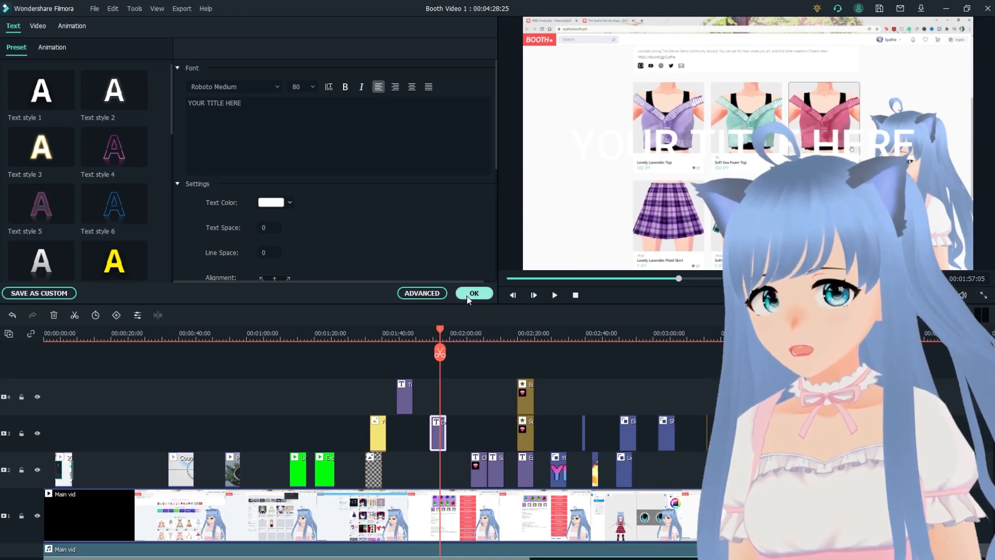